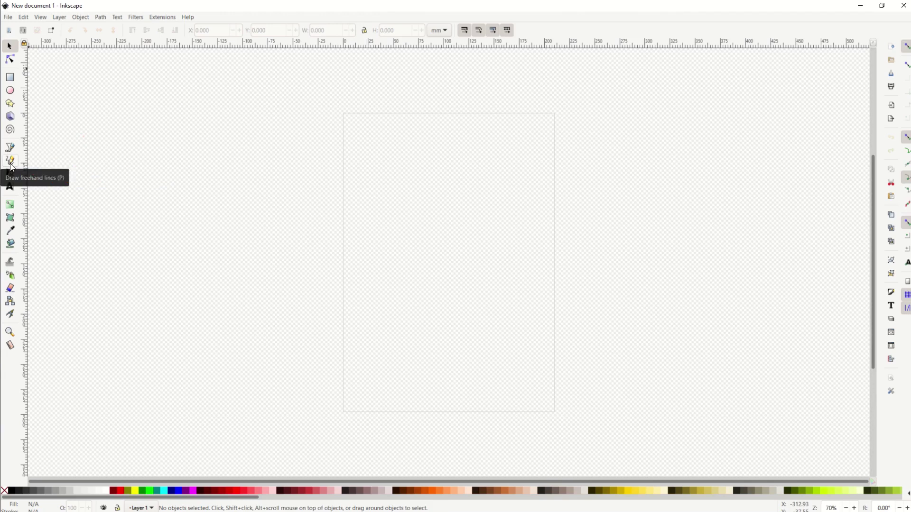
Step: Choose the Pencil tool and keep its stroke Shape set to None
left_click(12, 168)
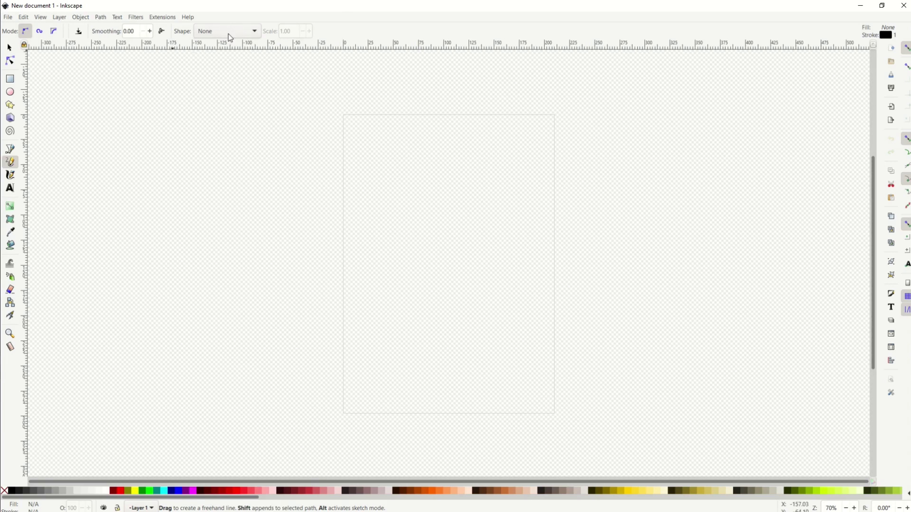
left_click(249, 33)
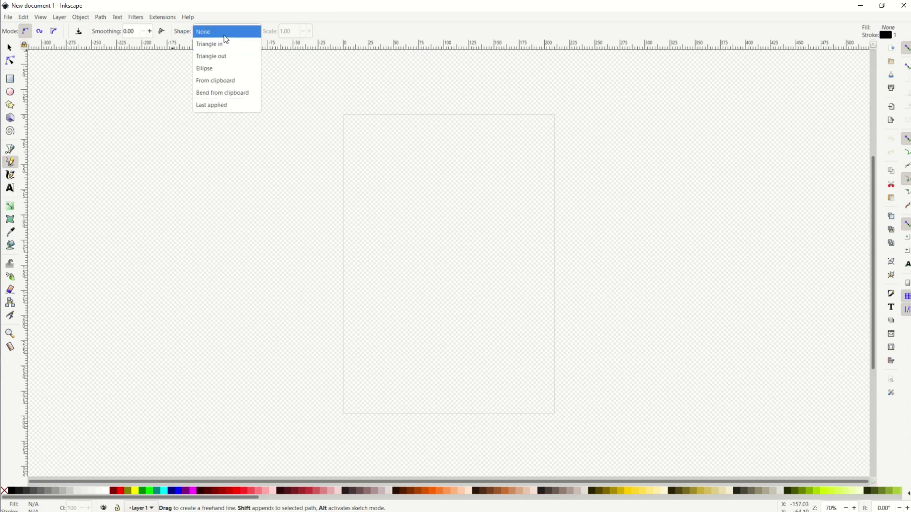
left_click(208, 33)
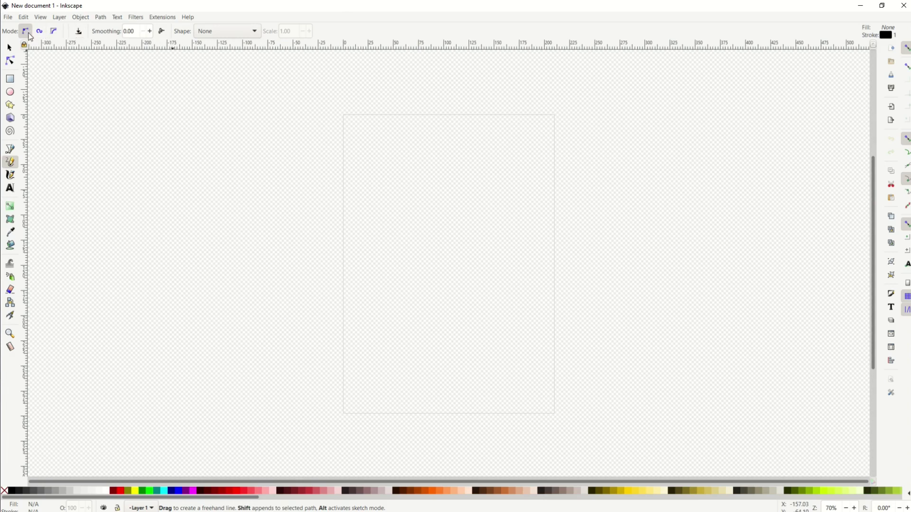
Step: Draw a long wavy freehand line, view its nodes, and shift it down and right
mouse_move(103, 199)
left_mouse_down()
mouse_move(128, 179)
mouse_move(174, 224)
mouse_move(271, 212)
mouse_move(322, 313)
mouse_move(472, 223)
mouse_move(489, 329)
mouse_move(591, 294)
mouse_move(622, 226)
mouse_move(583, 165)
mouse_move(339, 114)
mouse_move(170, 103)
left_mouse_up()
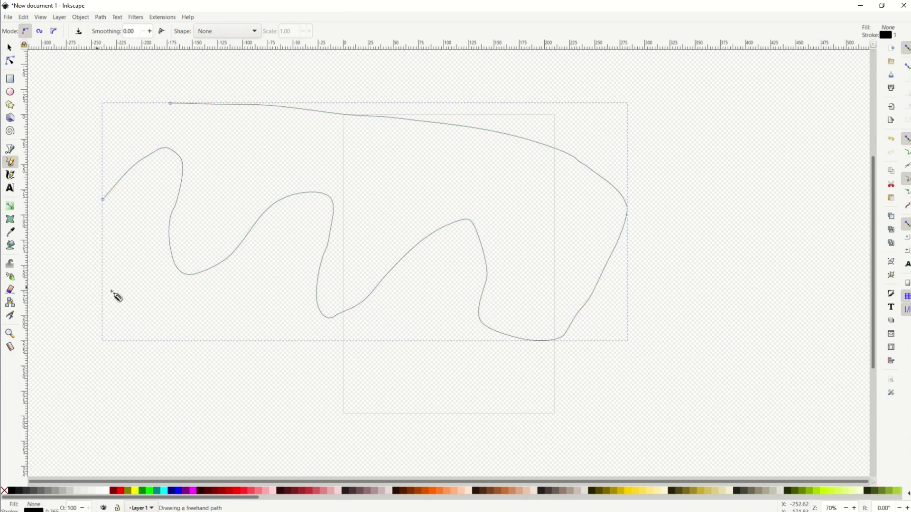
left_click(10, 60)
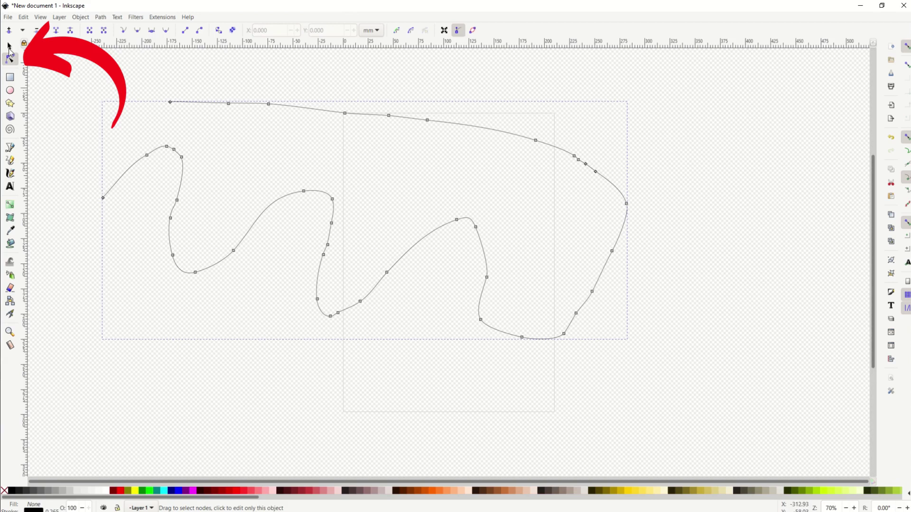
left_click(9, 46)
left_click_drag(135, 162, 154, 214)
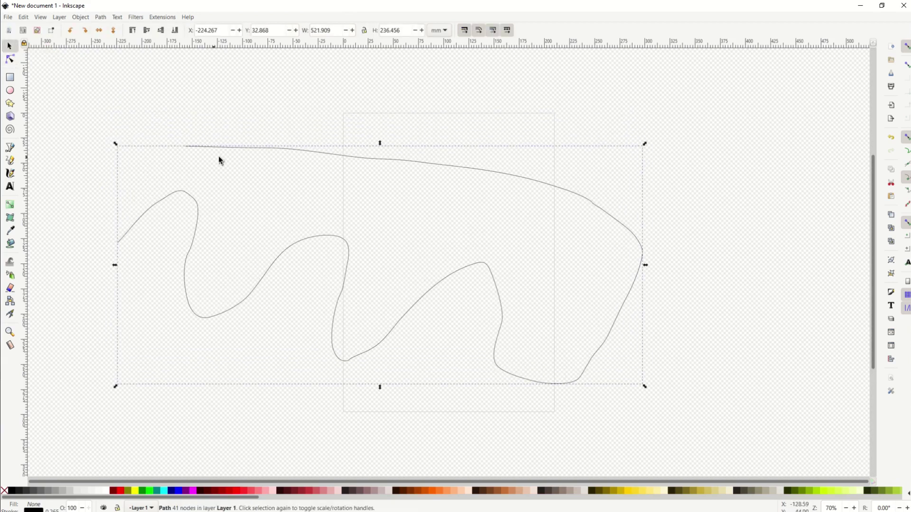
Step: Close the drawing without saving and return to the Pencil tool
left_click(8, 18)
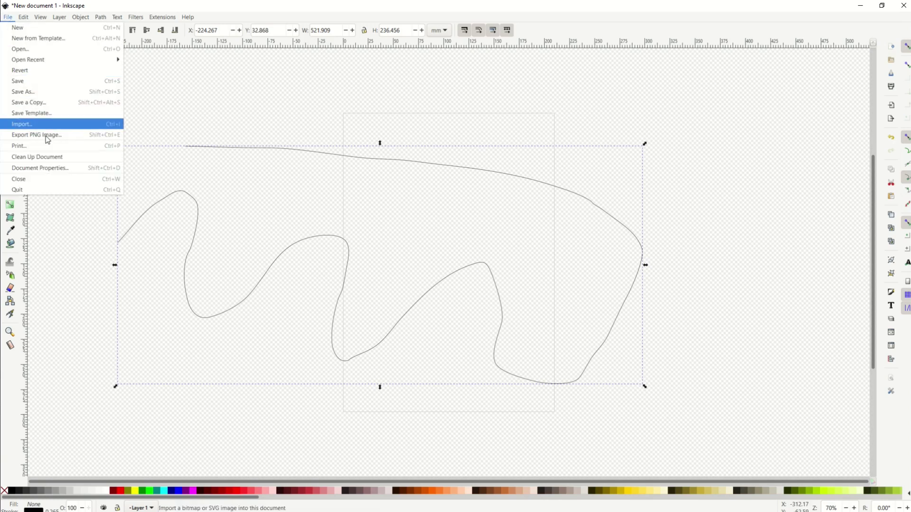
left_click(50, 180)
left_click(371, 298)
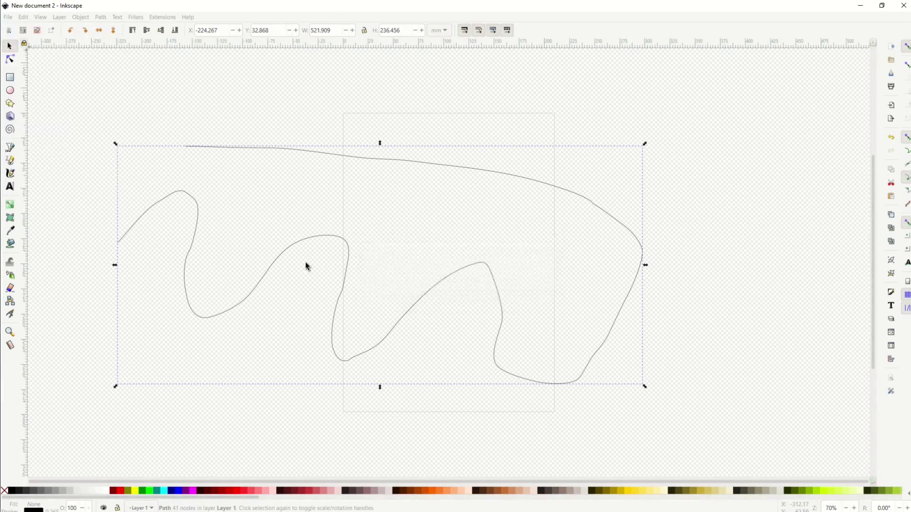
key("p")
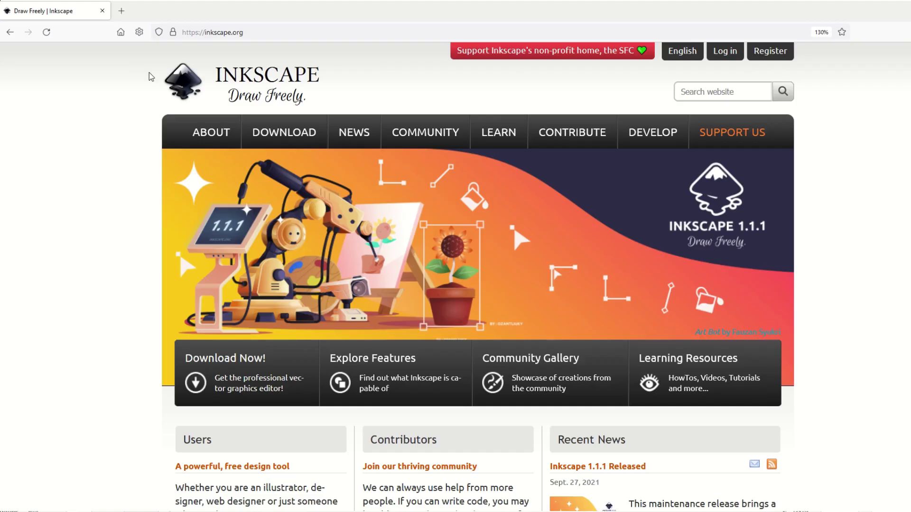
mouse_move(286, 140)
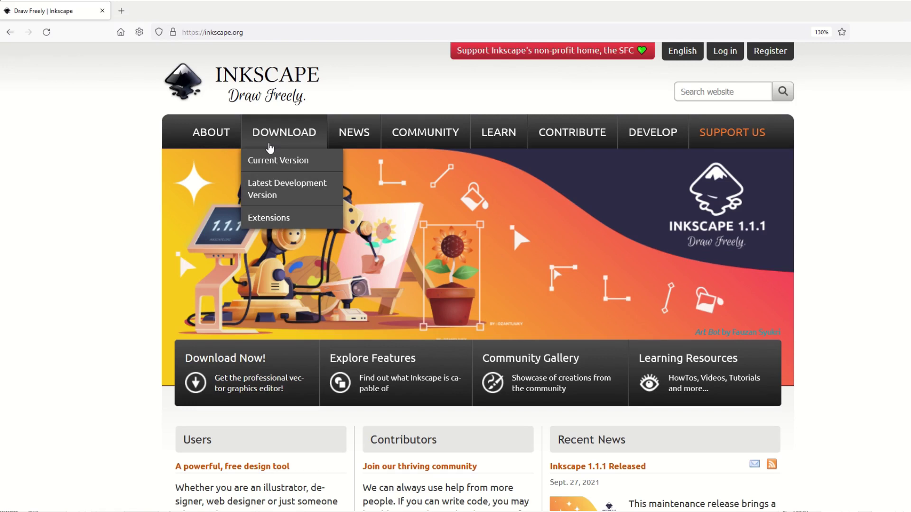
scroll(51, 227, "down", 7)
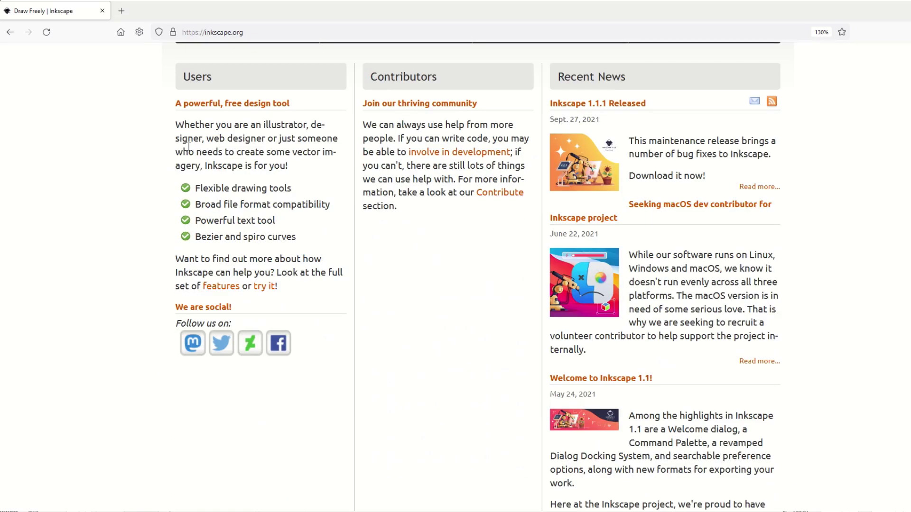
left_click_drag(288, 104, 150, 122)
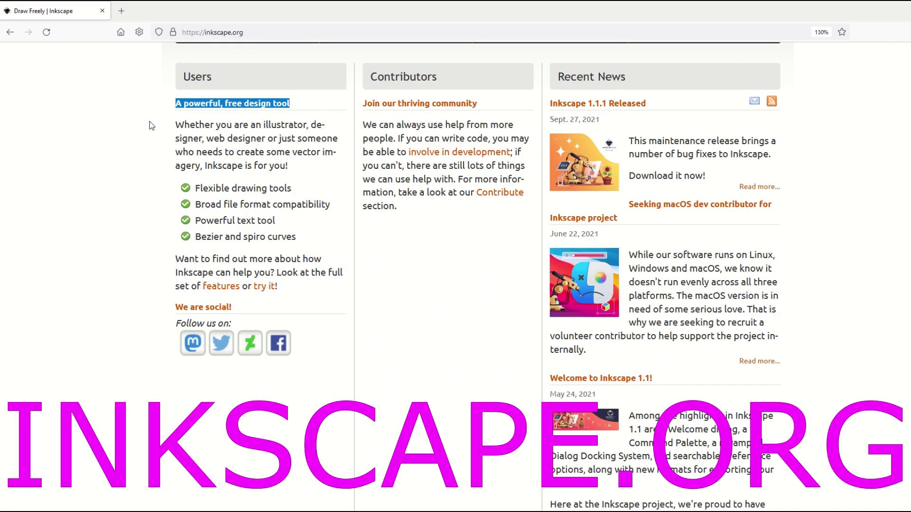
scroll(149, 121, "up", 1)
scroll(149, 121, "up", 6)
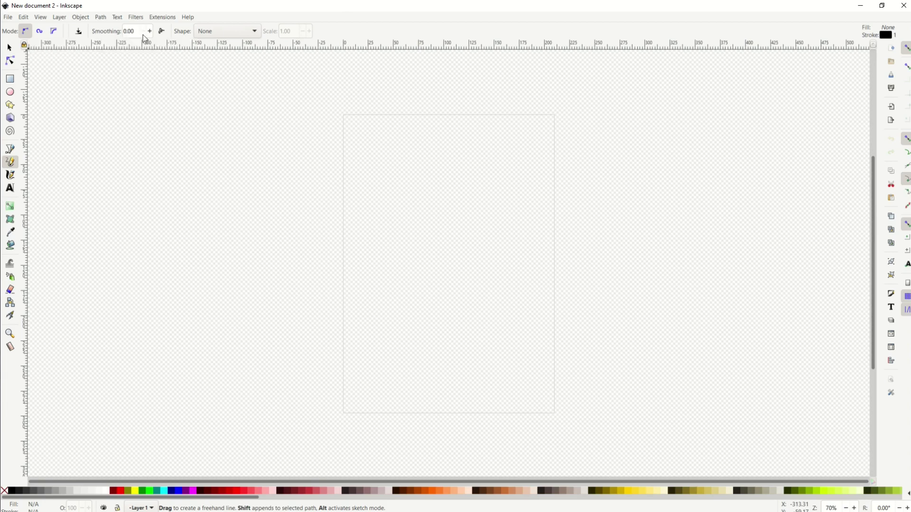
Step: Set the pencil Shape to Ellipse, then draw a long tapered line and a wavy stroke beneath
left_click(209, 32)
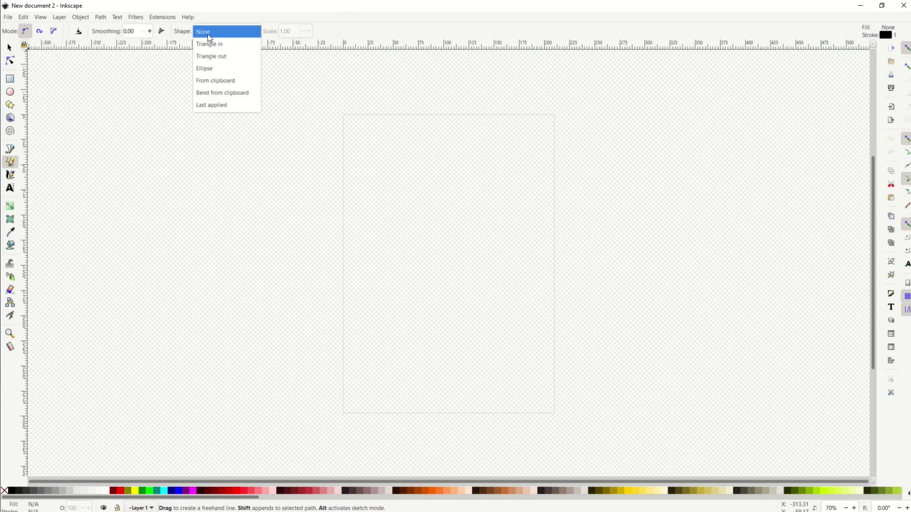
left_click(210, 73)
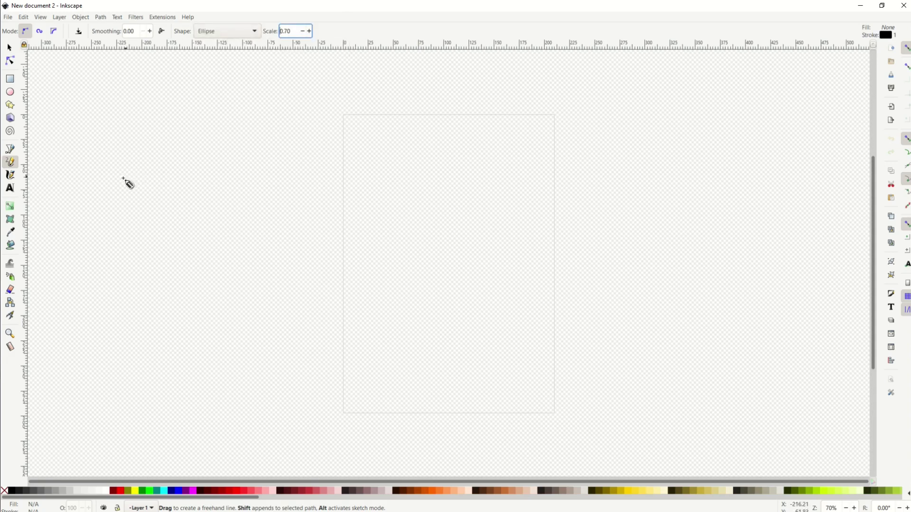
left_click_drag(123, 180, 511, 187)
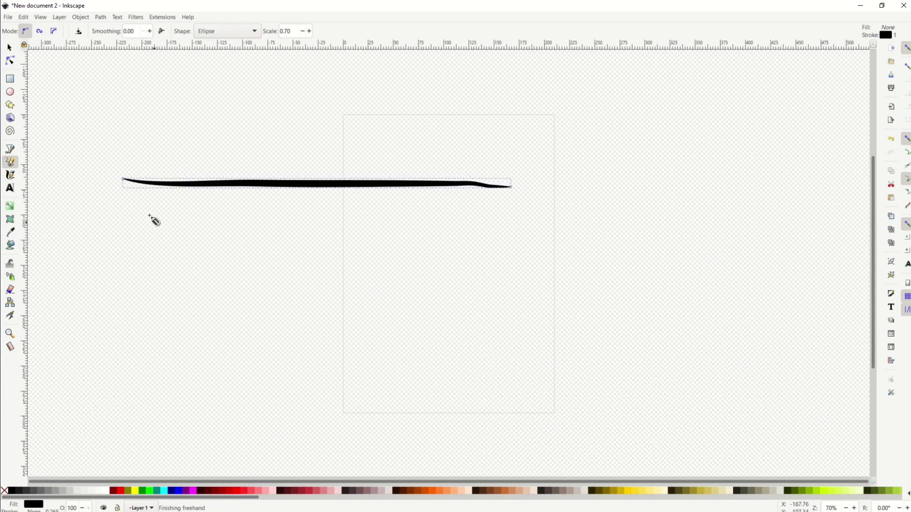
left_click(136, 201)
mouse_move(111, 231)
left_mouse_down()
mouse_move(146, 313)
mouse_move(182, 308)
mouse_move(265, 264)
mouse_move(278, 298)
mouse_move(320, 328)
mouse_move(365, 294)
mouse_move(459, 287)
mouse_move(516, 334)
mouse_move(595, 263)
mouse_move(570, 191)
left_mouse_up()
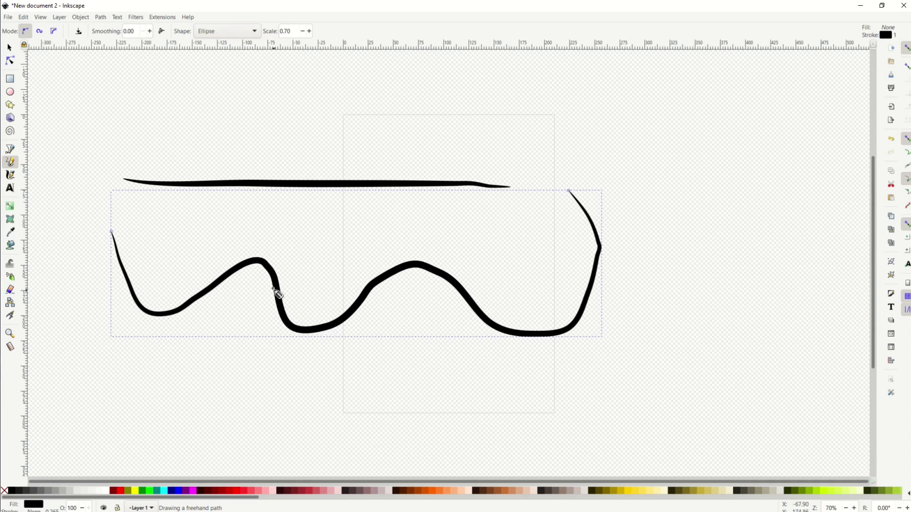
Step: Try several Scale thicknesses on the wavy stroke, then fix Scale at 0.25
left_click(309, 31)
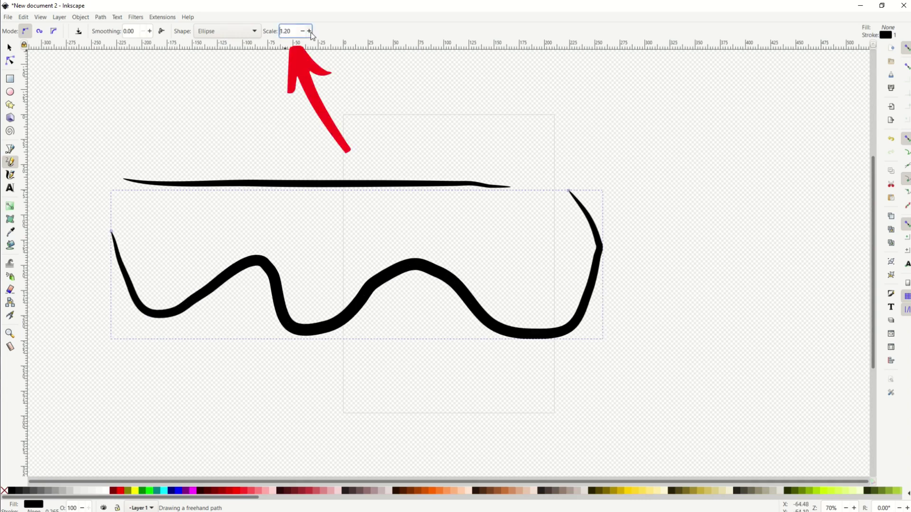
left_click(309, 32)
left_click(310, 31)
left_click(309, 31)
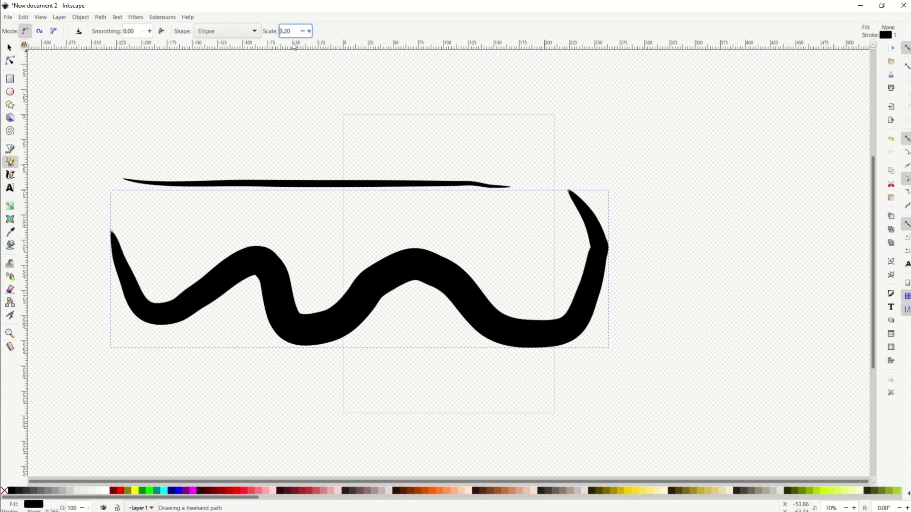
left_click(309, 32)
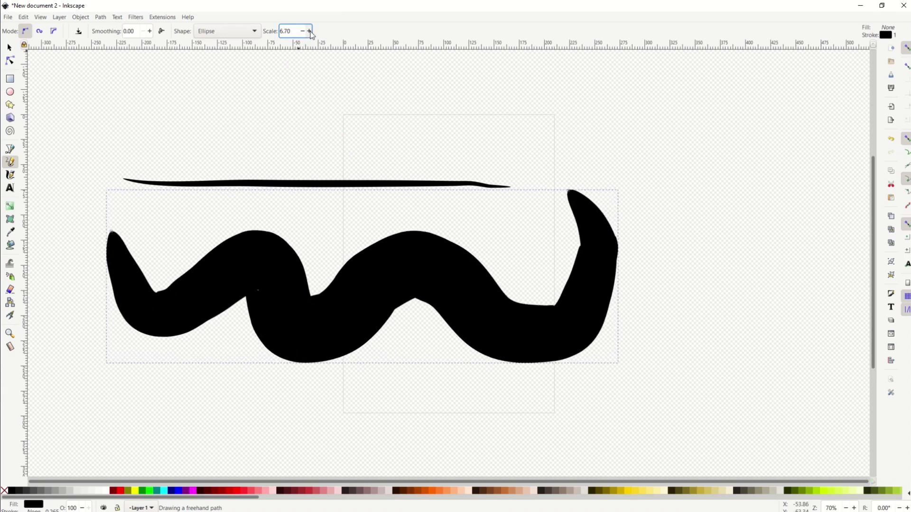
left_click(303, 31)
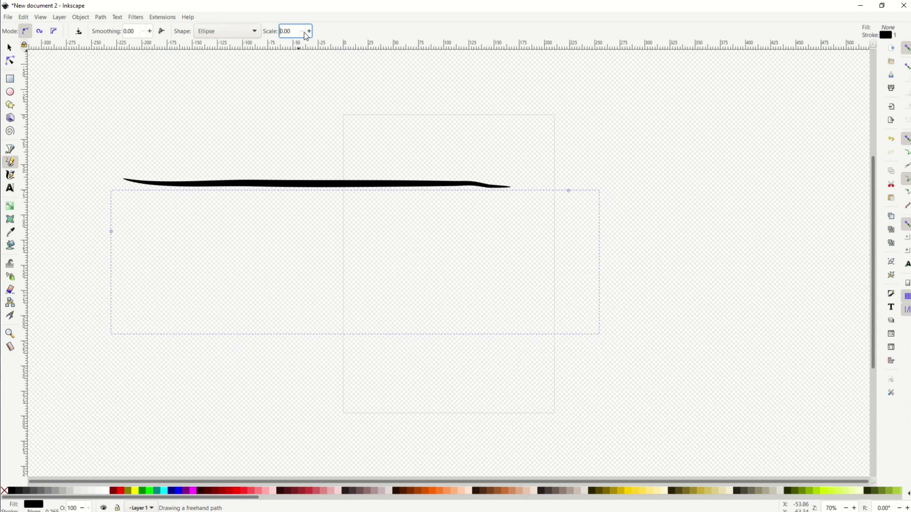
left_click(309, 31)
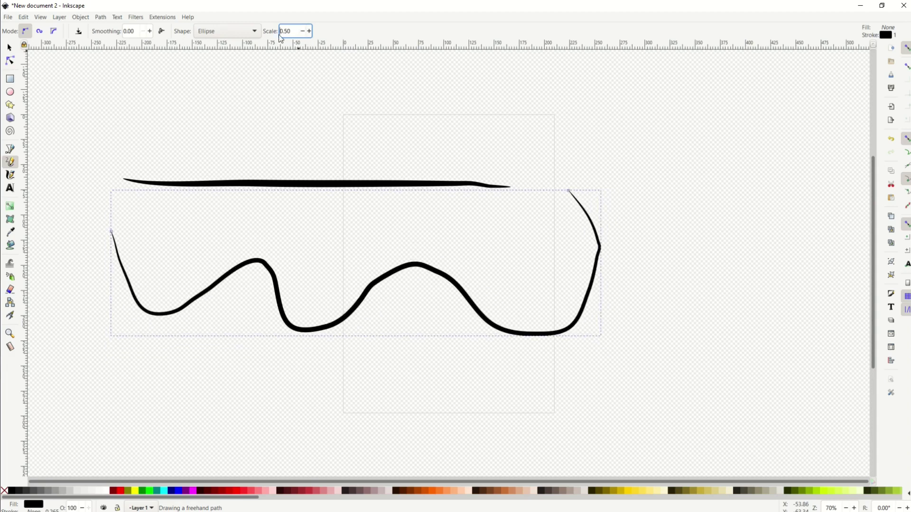
left_click(309, 31)
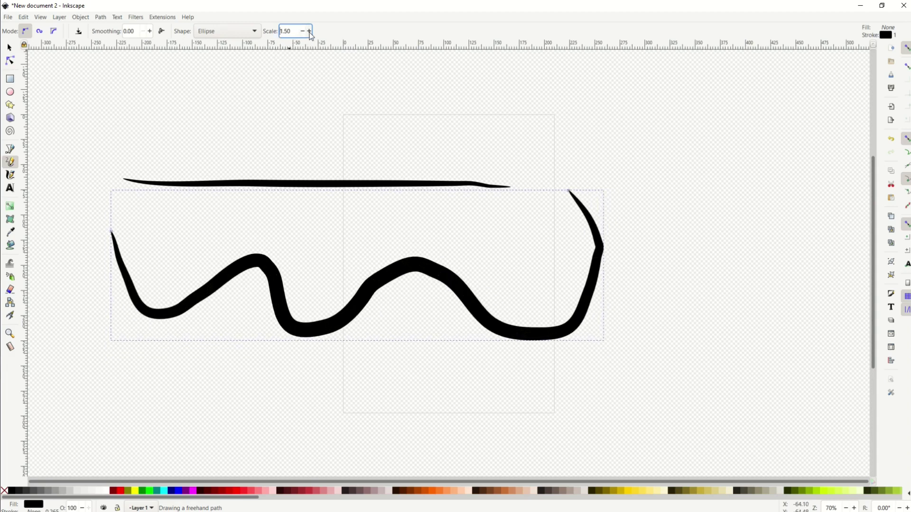
left_click(309, 32)
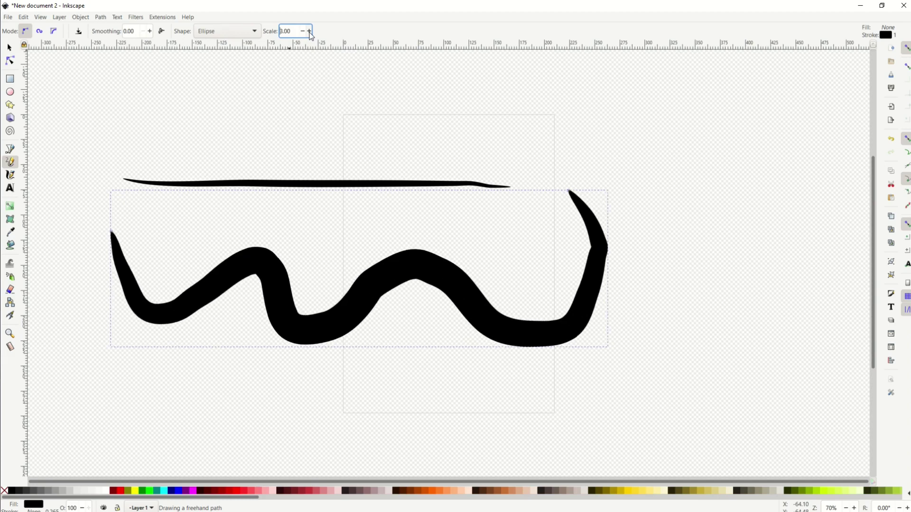
left_click(310, 31)
left_click(309, 31)
left_click(305, 34)
left_click(305, 34)
left_click(305, 35)
left_click(305, 34)
left_click(304, 35)
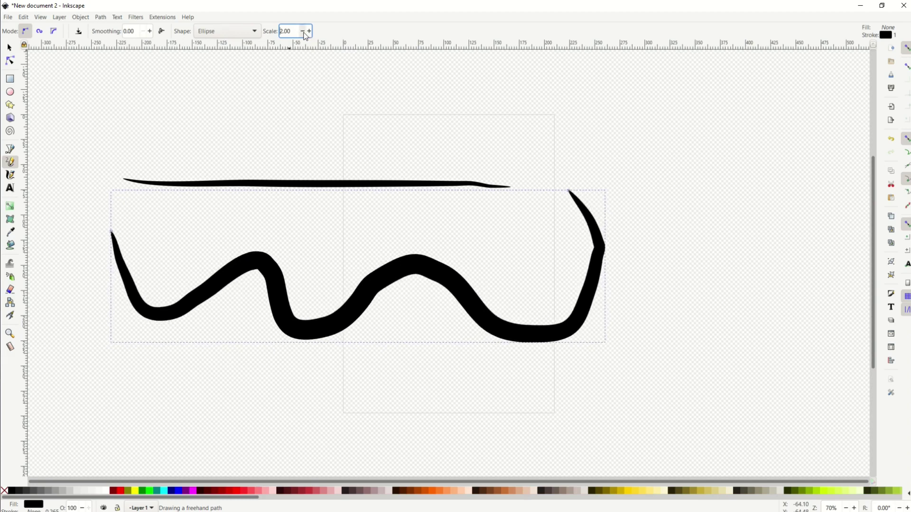
left_click(304, 34)
left_click(305, 34)
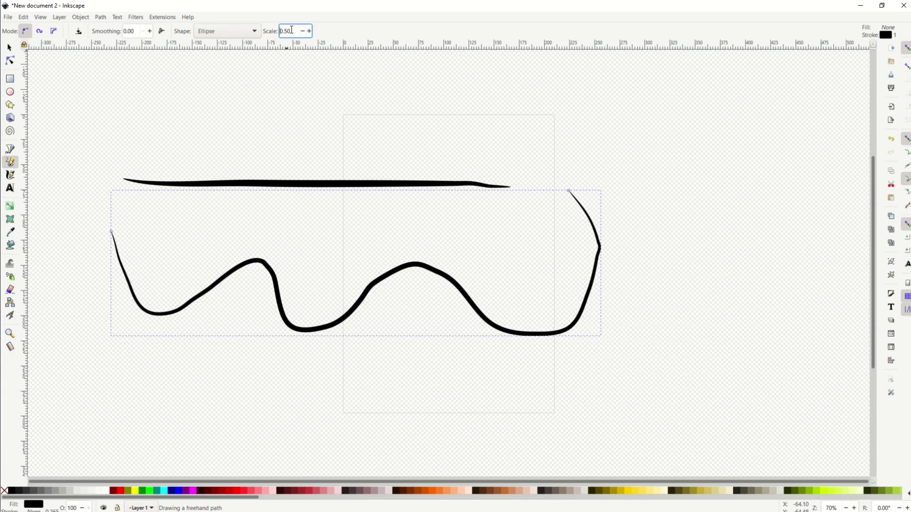
type(".25")
key("Return")
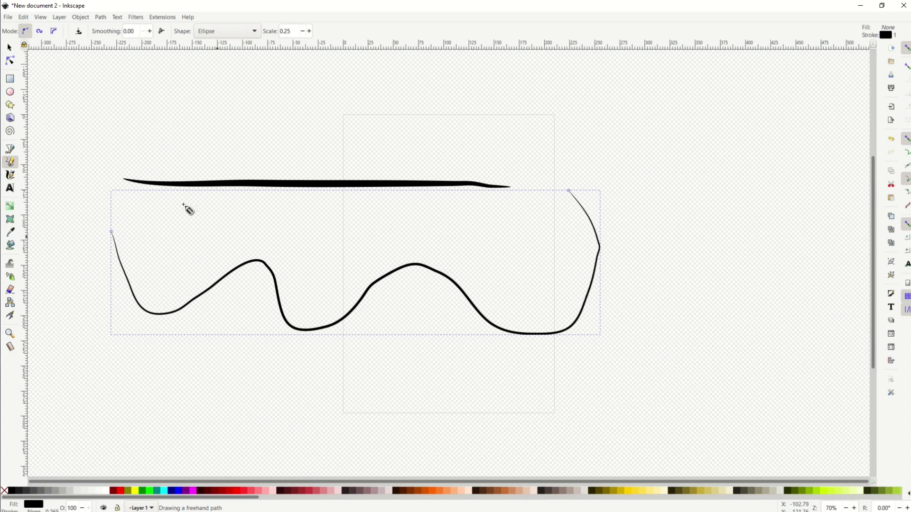
Step: Start a new document and set the pencil Shape to Triangle in
key("ctrl+n")
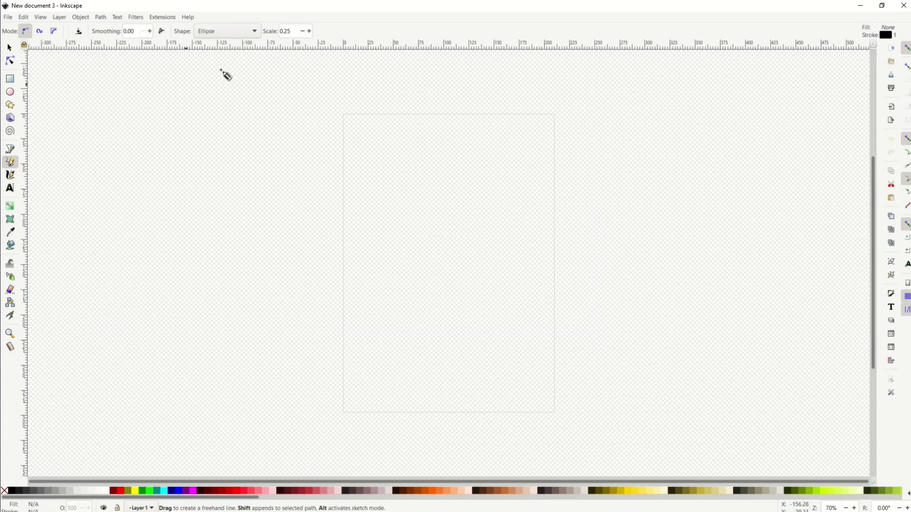
left_click(223, 38)
scroll(219, 37, "up", 1)
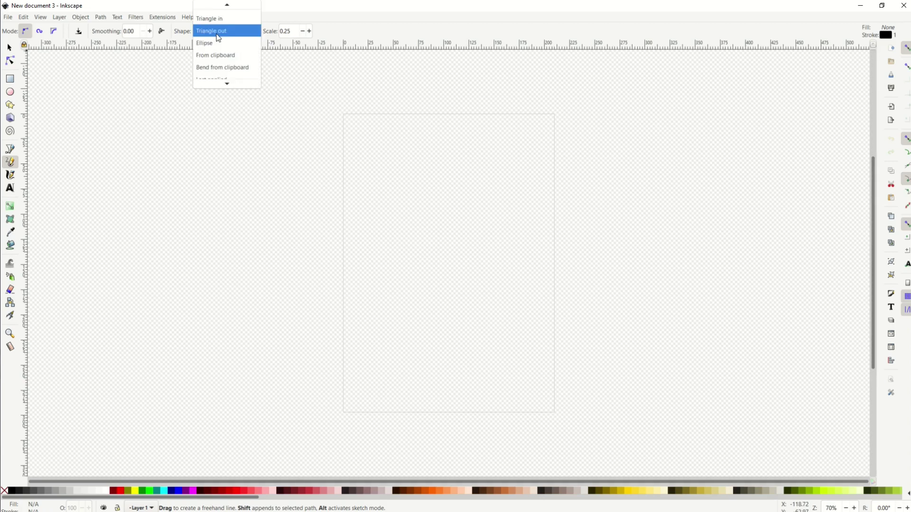
left_click(211, 25)
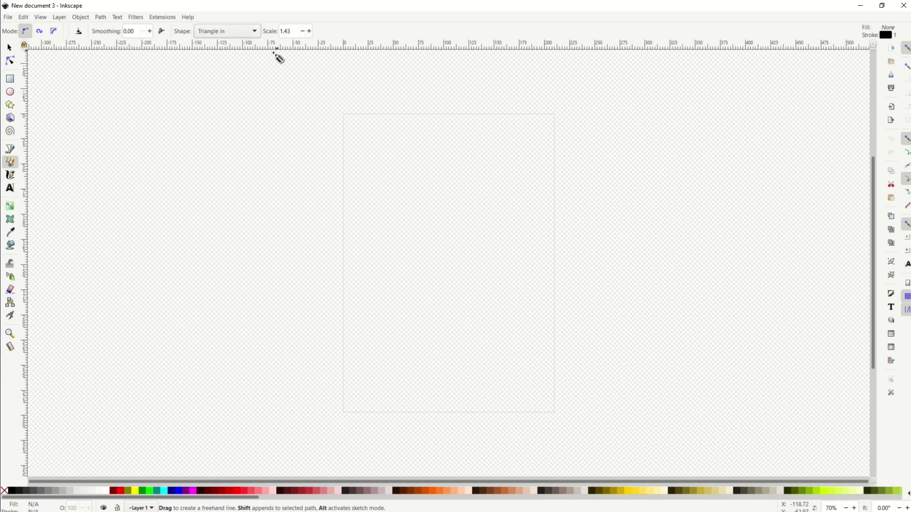
Step: Draw a horizontal stroke at scale 1.43 tapering to a point, zooming in to inspect it
left_click_drag(126, 175, 463, 186)
left_click_drag(217, 220, 219, 220)
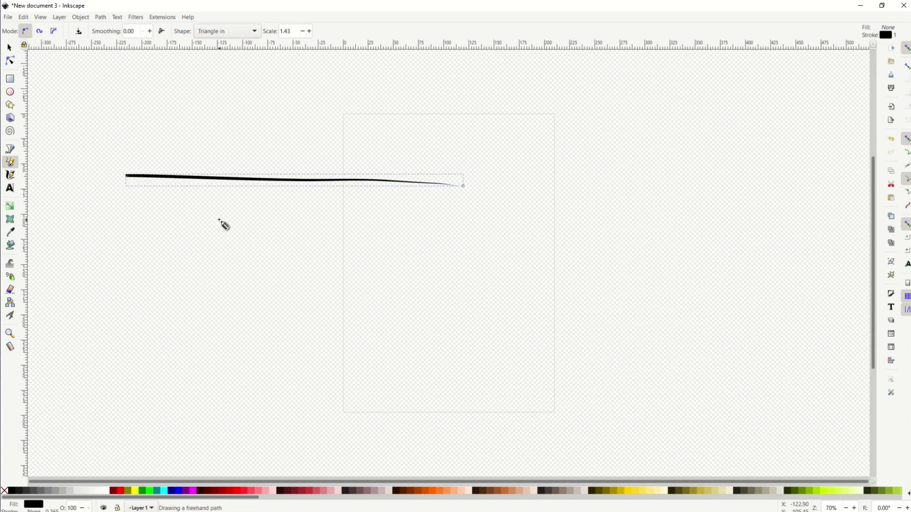
scroll(222, 226, "up", 6)
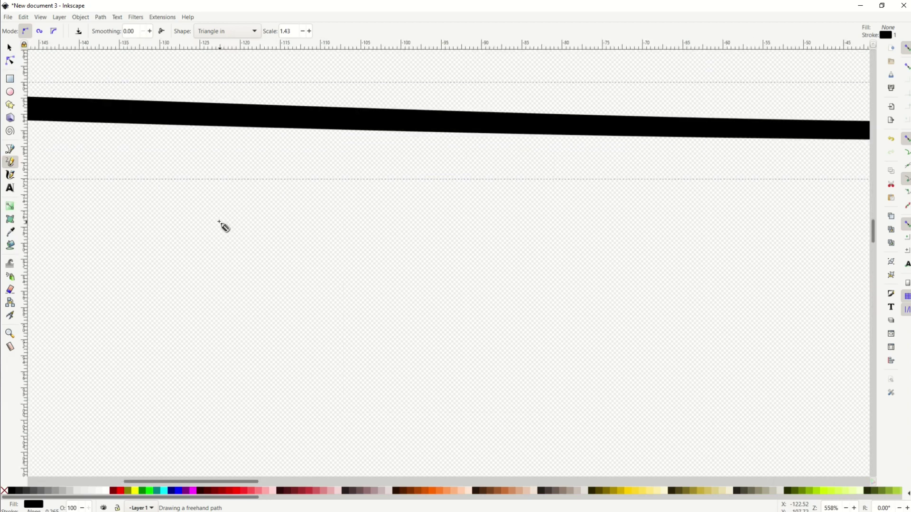
left_click_drag(272, 481, 136, 485)
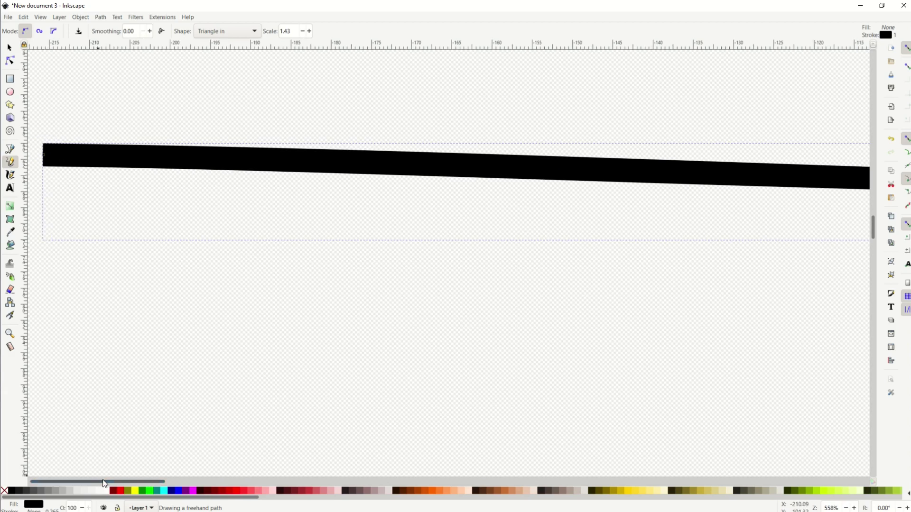
left_click_drag(103, 484, 493, 487)
scroll(212, 282, "down", 6)
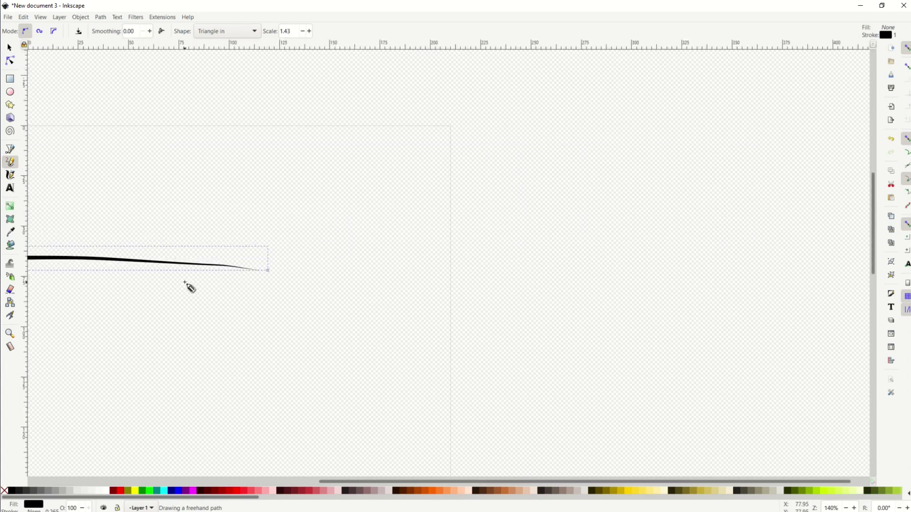
left_click_drag(236, 484, 95, 484)
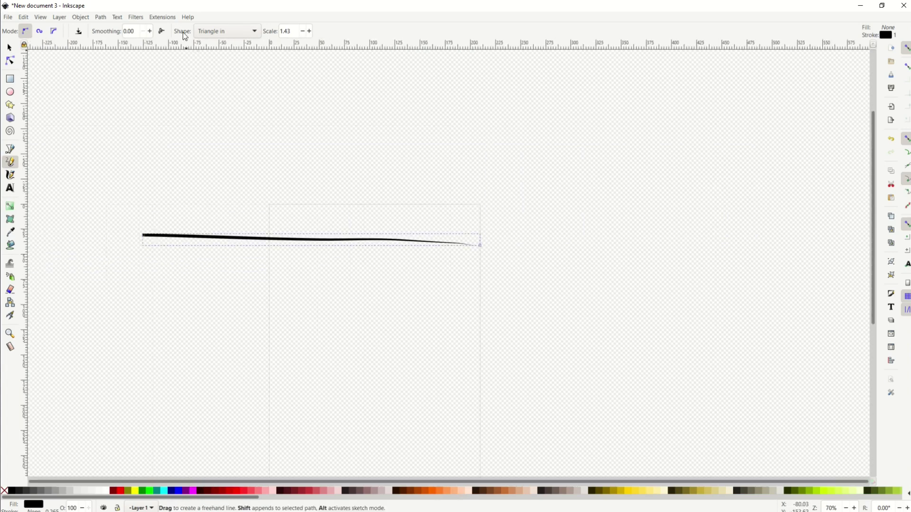
Step: Draw a Triangle out stroke and thicken it to scale 7.43
left_click(218, 31)
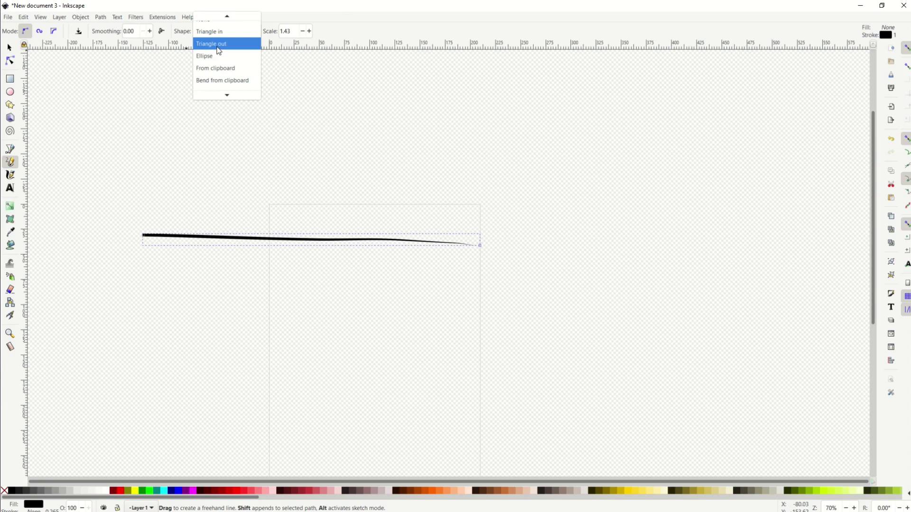
left_click(218, 48)
left_click_drag(146, 194, 459, 199)
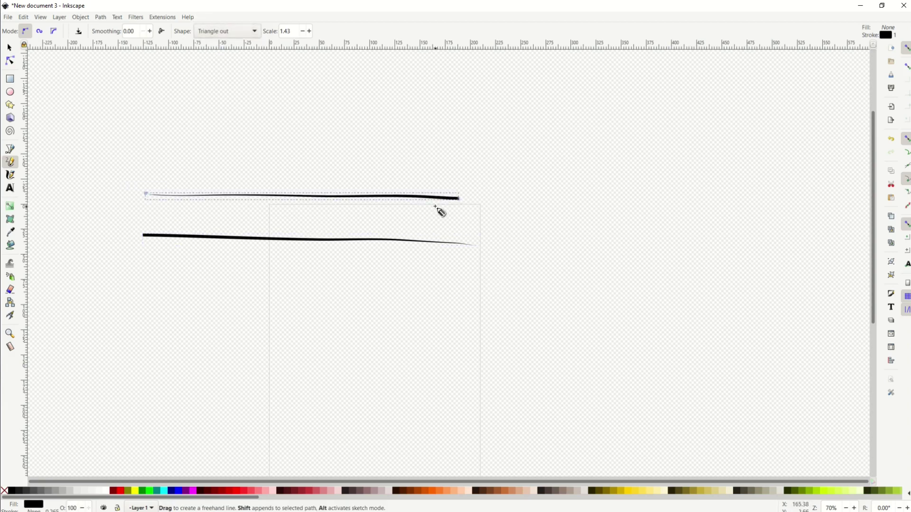
left_click(310, 32)
left_click(309, 31)
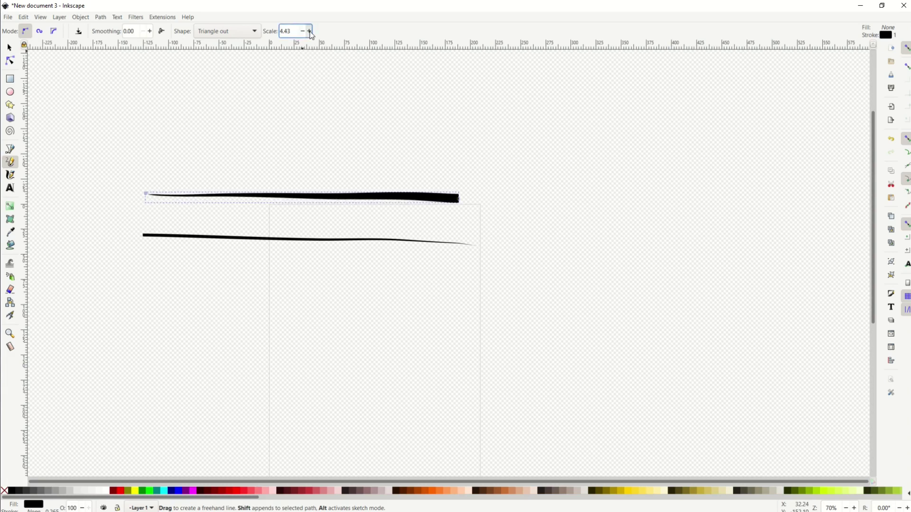
left_click(309, 31)
left_click(309, 31)
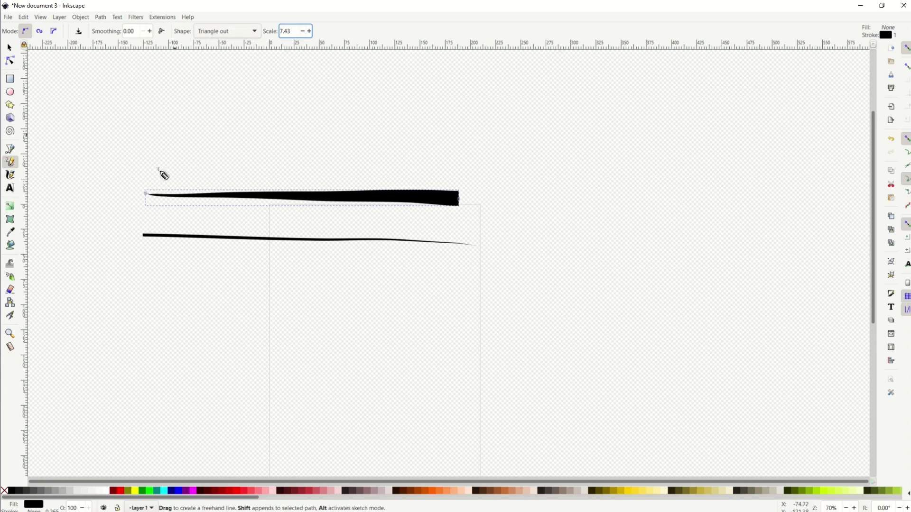
Step: Draw a thick Triangle in stroke above the others
left_click(230, 34)
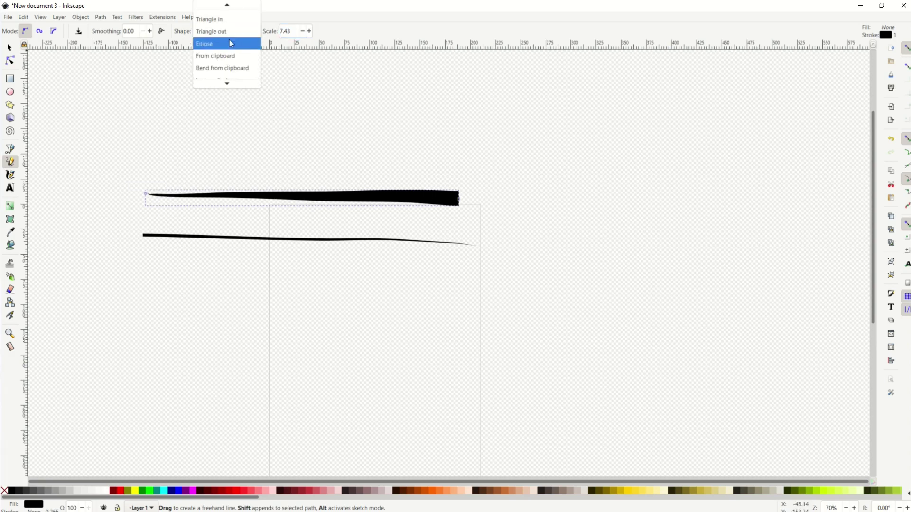
left_click(227, 19)
left_click_drag(157, 148, 405, 153)
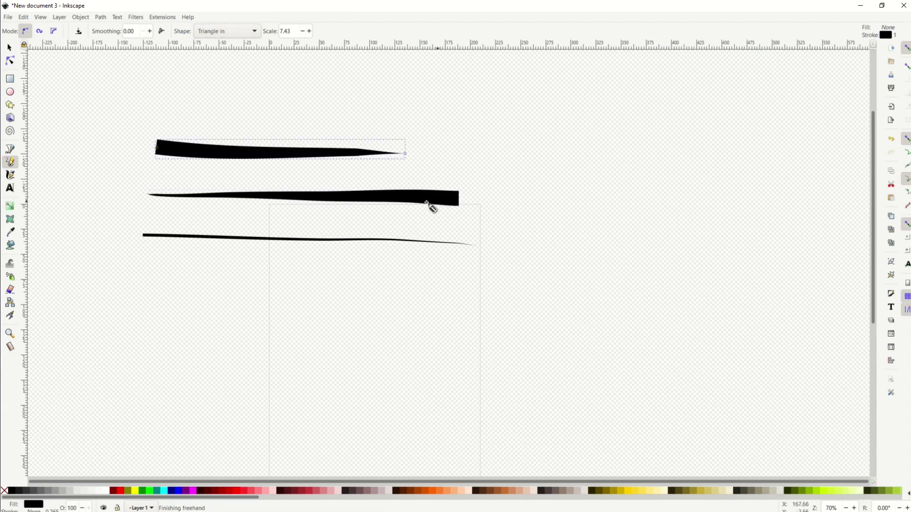
left_click(398, 159)
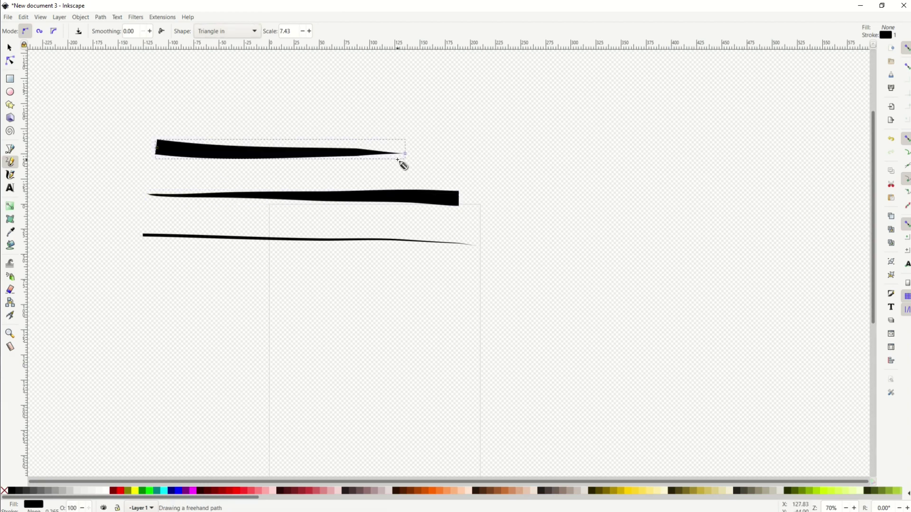
Step: Draw a thickened Ellipse-shaped stroke along the top, then start a new document
left_click(221, 32)
left_click(223, 56)
left_click_drag(126, 102, 482, 125)
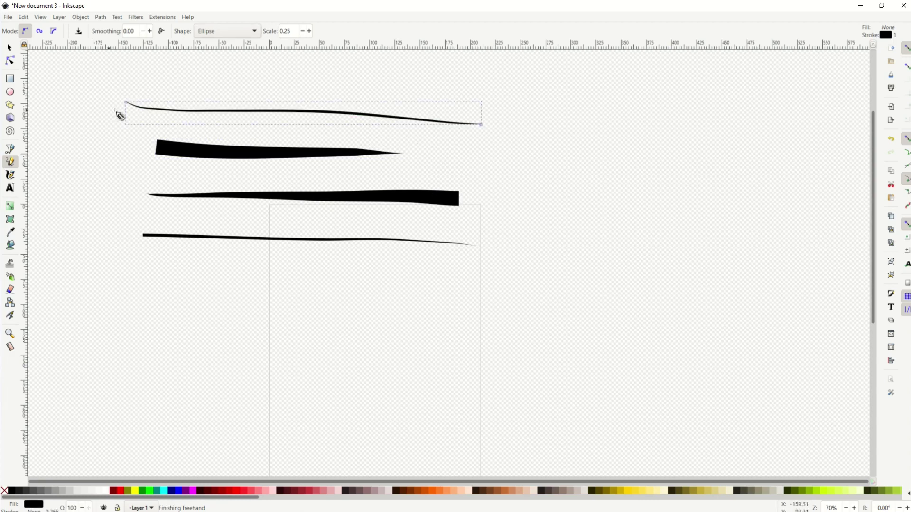
left_click(309, 32)
left_click(309, 32)
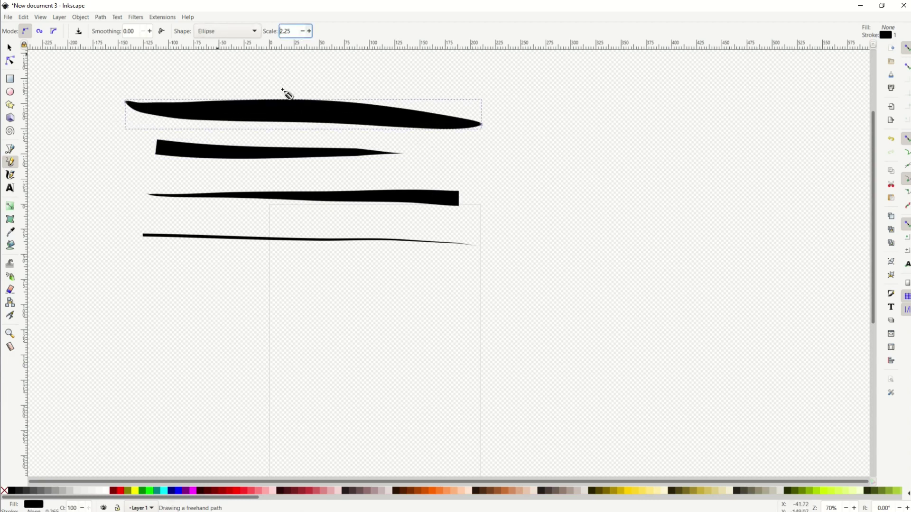
key("ctrl+n")
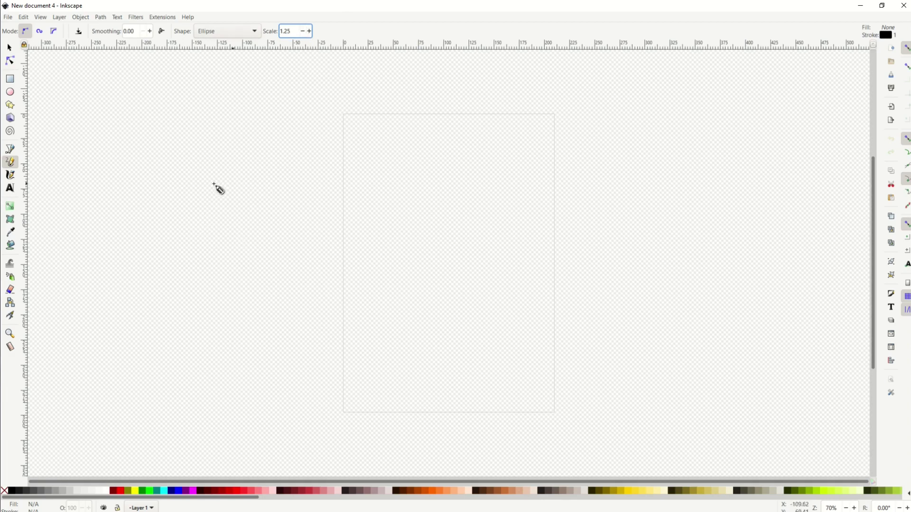
mouse_move(215, 184)
left_mouse_down()
mouse_move(465, 221)
mouse_move(375, 333)
mouse_move(206, 304)
mouse_move(183, 236)
mouse_move(199, 182)
mouse_move(219, 165)
mouse_move(306, 150)
left_mouse_up()
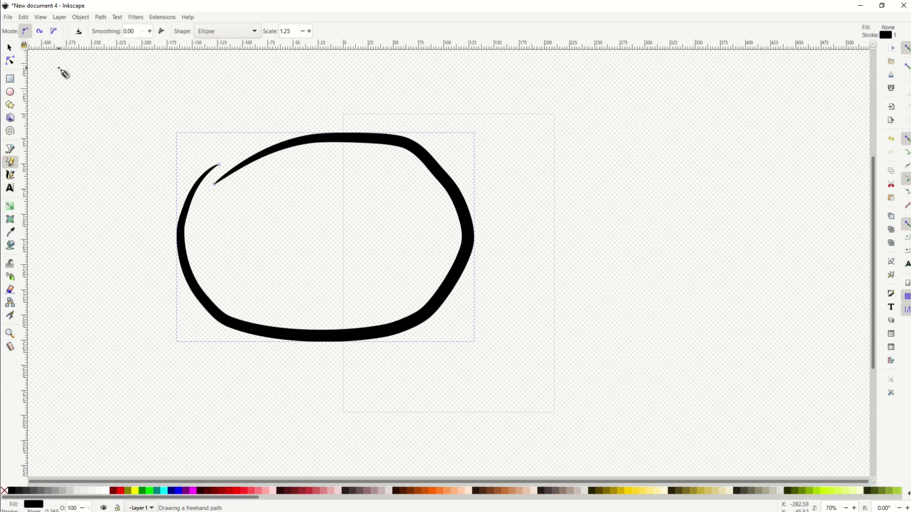
key("ctrl+z")
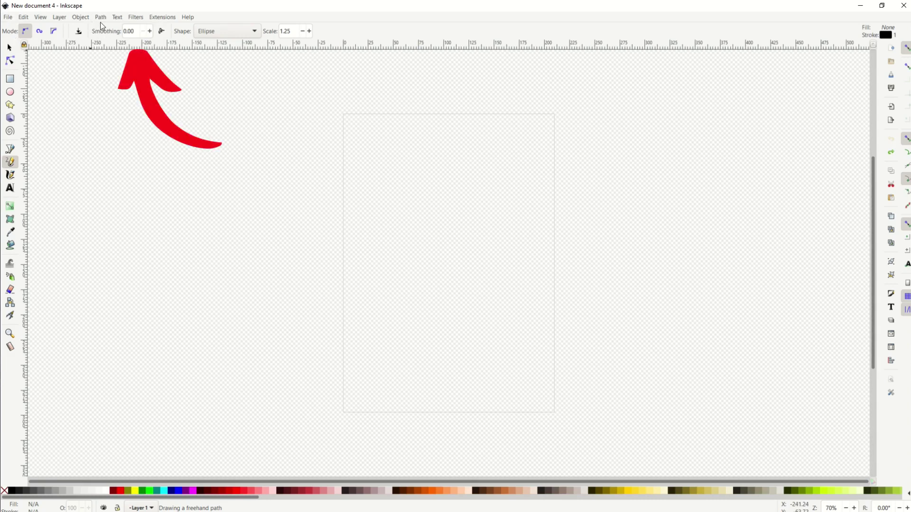
Step: Raise pencil Smoothing to 24.50, test it with a loop, then undo the loop
left_click(151, 31)
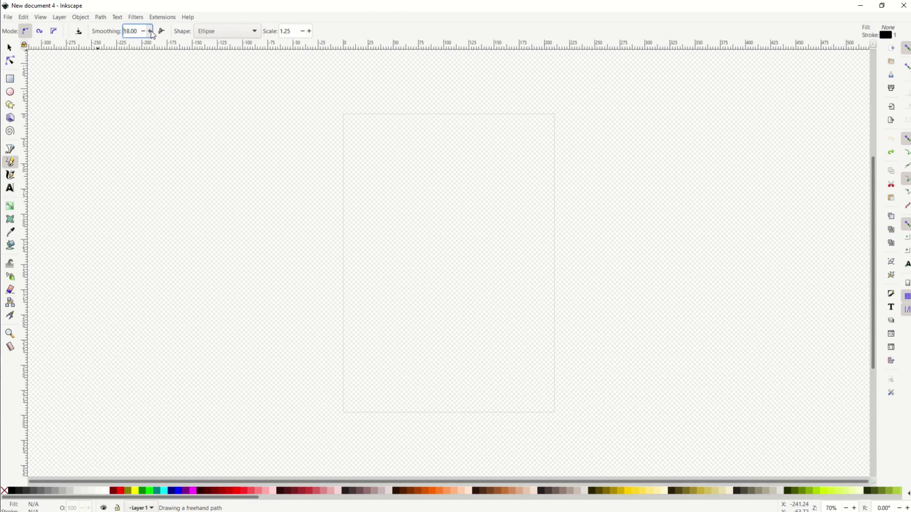
mouse_move(204, 179)
left_mouse_down()
mouse_move(313, 140)
mouse_move(456, 209)
mouse_move(445, 312)
mouse_move(250, 358)
mouse_move(172, 319)
mouse_move(143, 243)
mouse_move(152, 213)
mouse_move(196, 169)
left_mouse_up()
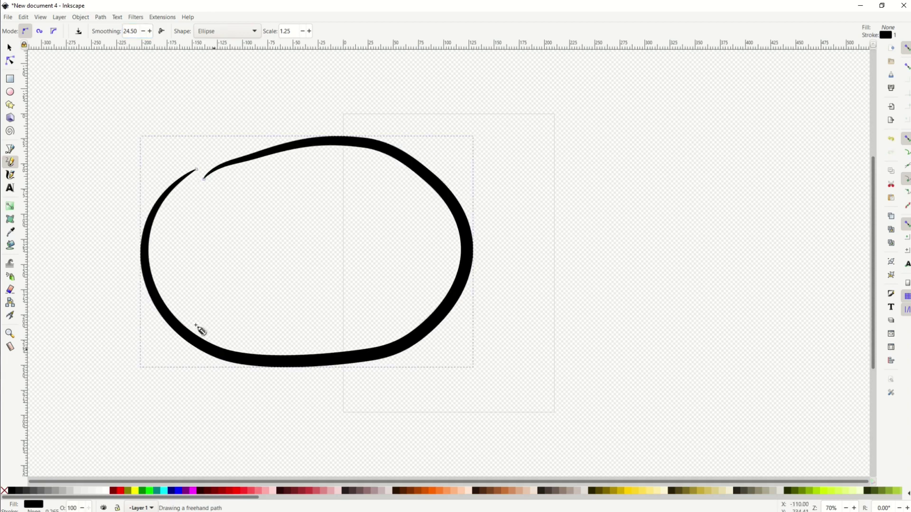
left_click(9, 61)
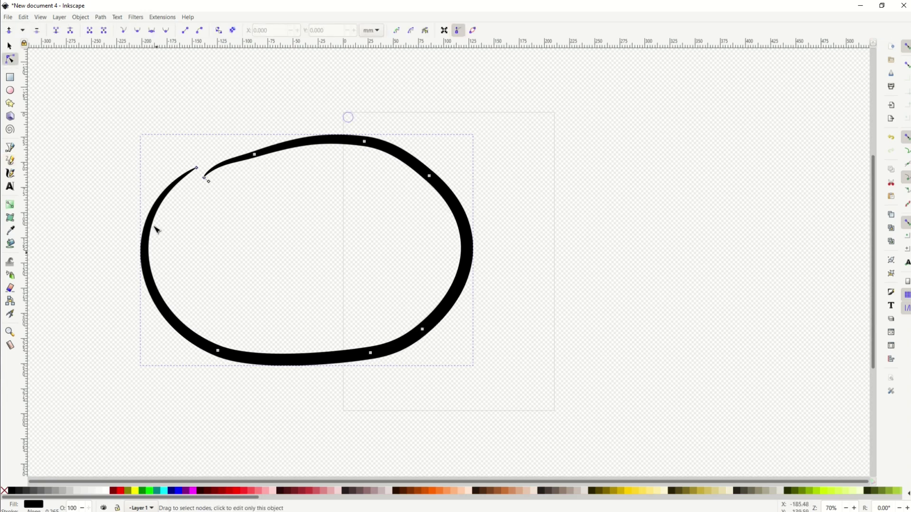
left_click(14, 47)
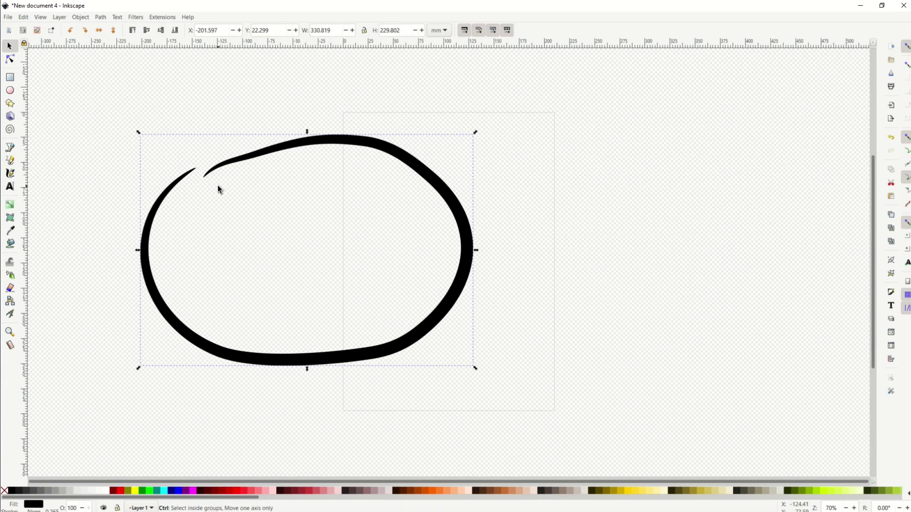
key("ctrl+z")
left_click(10, 161)
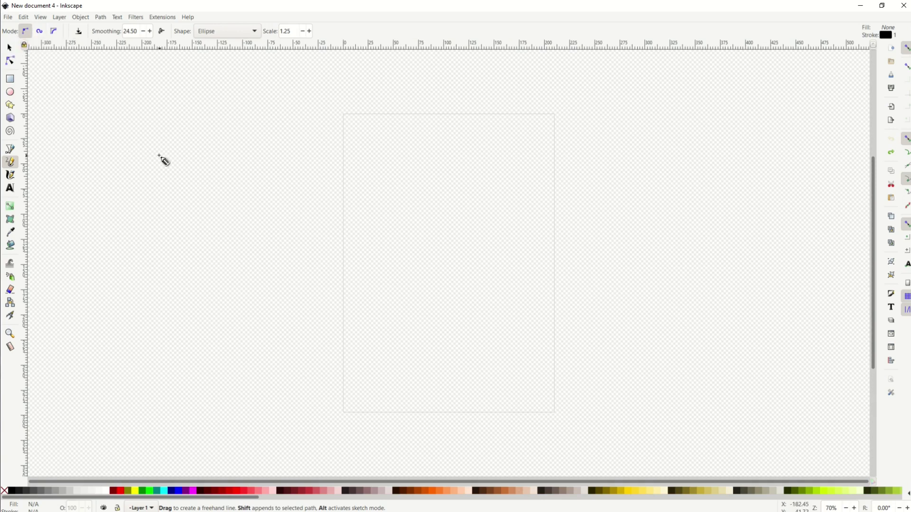
left_click(40, 31)
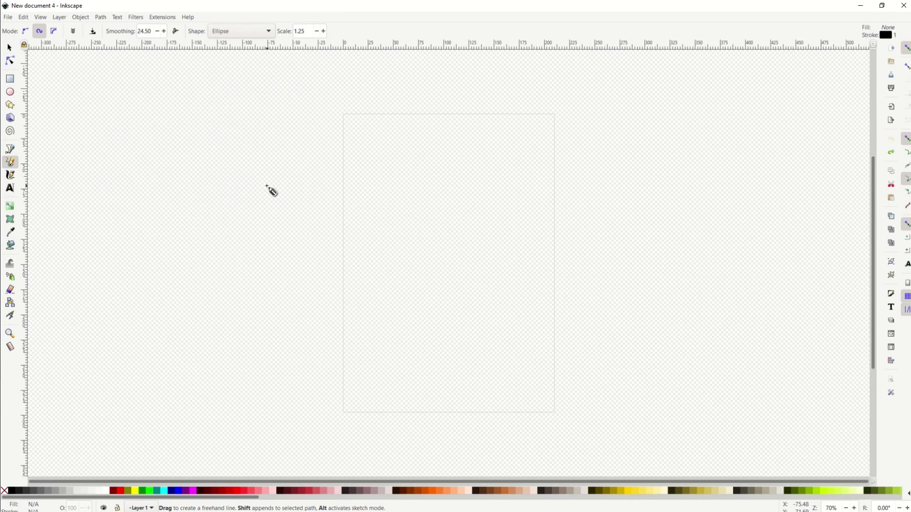
mouse_move(275, 172)
left_mouse_down()
mouse_move(433, 121)
mouse_move(541, 143)
mouse_move(580, 283)
mouse_move(515, 367)
mouse_move(330, 392)
mouse_move(236, 361)
mouse_move(192, 276)
mouse_move(202, 215)
mouse_move(270, 141)
left_mouse_up()
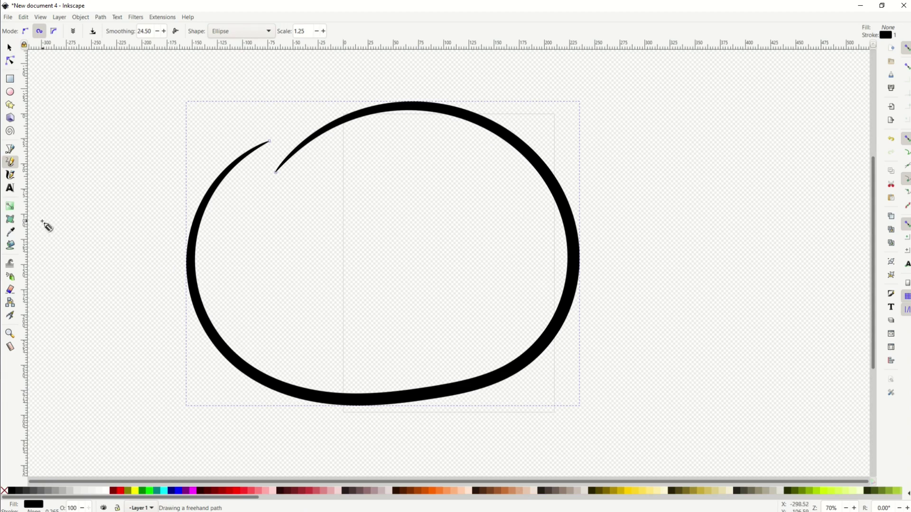
mouse_move(578, 122)
left_mouse_down()
mouse_move(617, 142)
mouse_move(733, 401)
mouse_move(545, 419)
left_mouse_up()
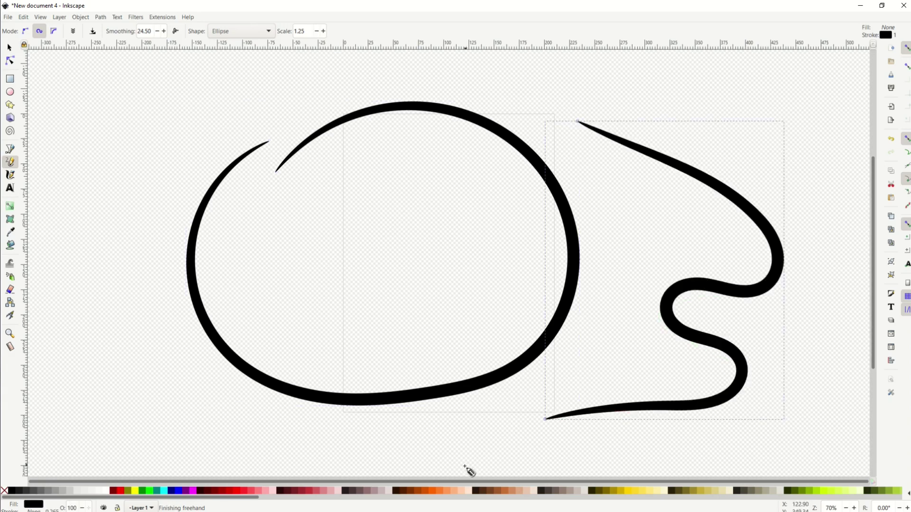
left_click(24, 31)
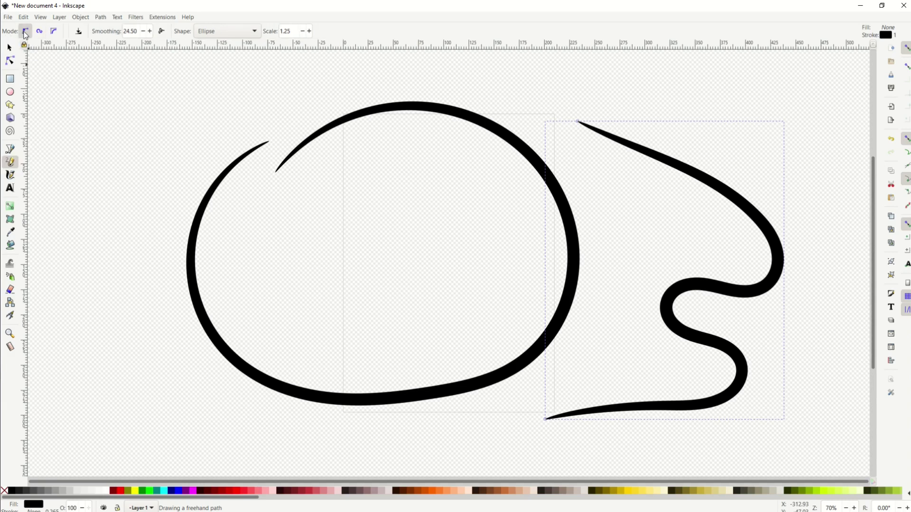
mouse_move(74, 117)
left_mouse_down()
mouse_move(110, 91)
mouse_move(190, 114)
mouse_move(231, 99)
left_mouse_up()
mouse_move(147, 118)
left_mouse_down()
mouse_move(201, 111)
mouse_move(221, 91)
left_mouse_up()
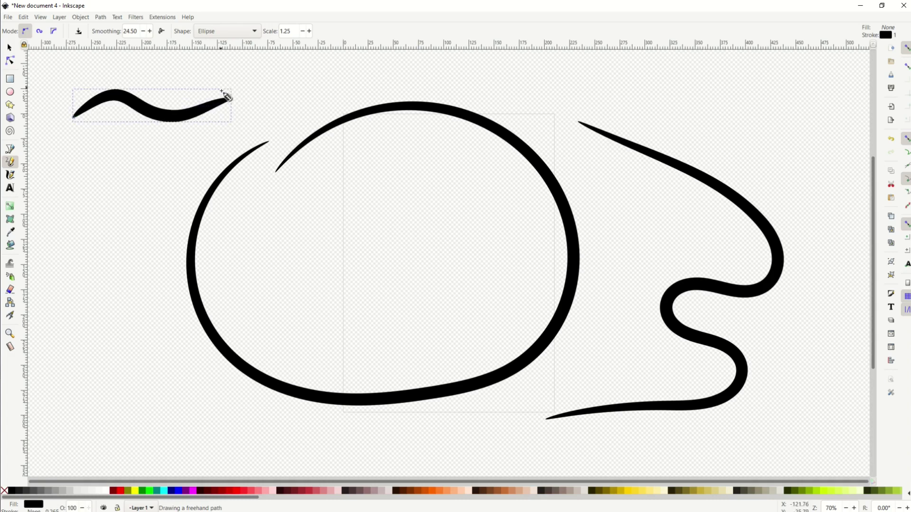
key("ctrl+z")
key("ctrl+z")
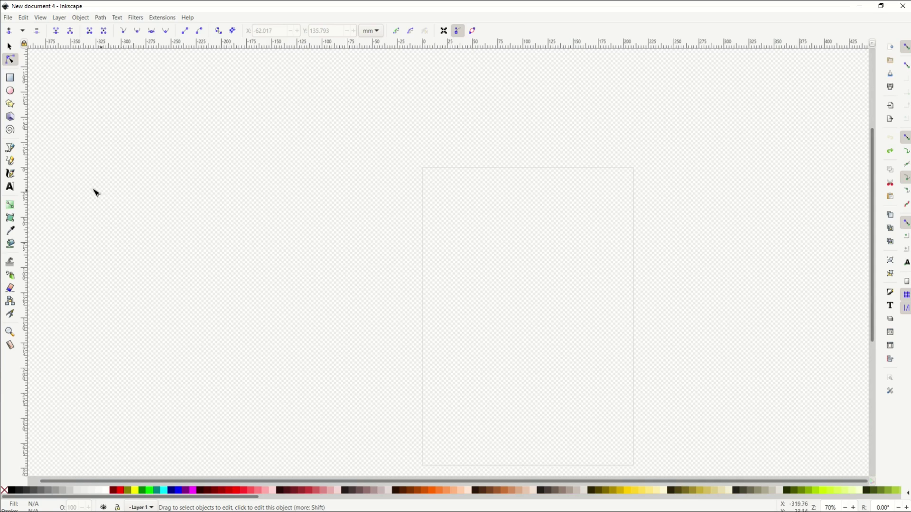
Step: Draw a long wavy Ellipse-shaped stroke across the page
left_click(11, 162)
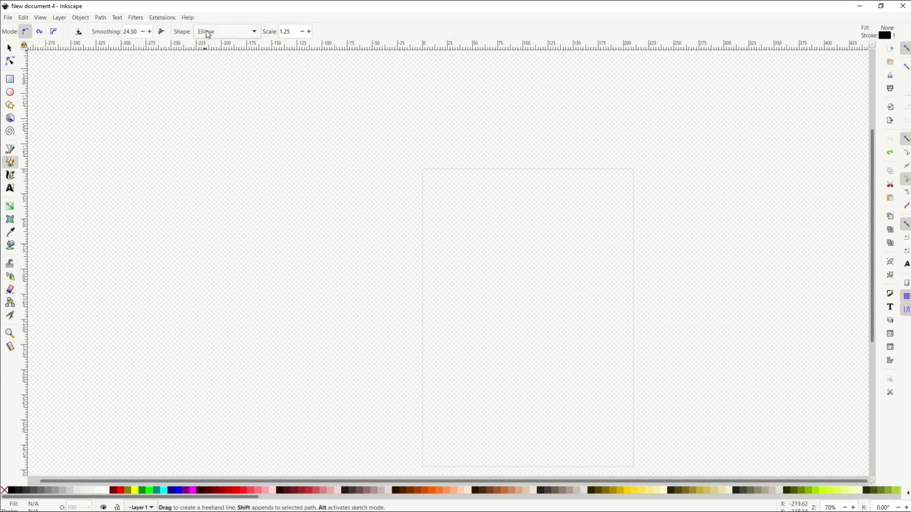
mouse_move(113, 253)
left_mouse_down()
mouse_move(221, 222)
mouse_move(393, 258)
mouse_move(488, 266)
mouse_move(667, 230)
left_mouse_up()
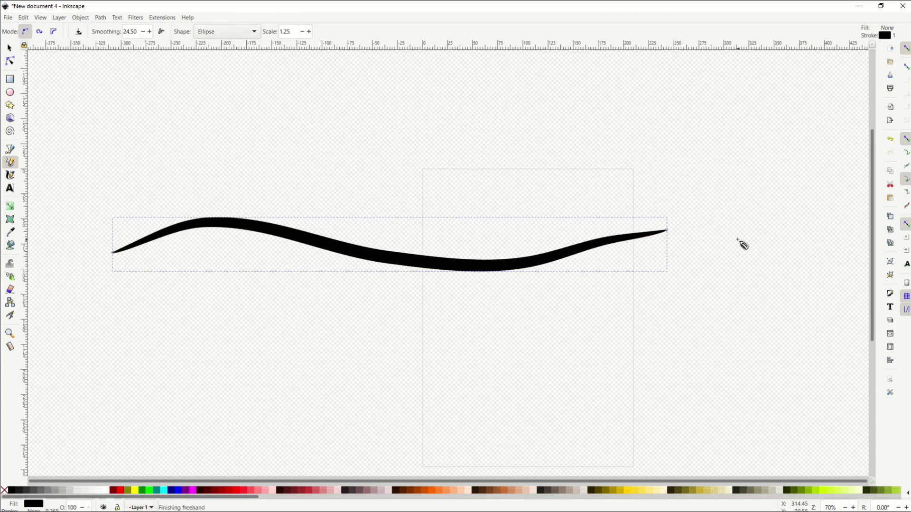
mouse_move(173, 228)
left_mouse_down()
mouse_move(525, 261)
mouse_move(655, 243)
left_mouse_up()
Step: Cross the wavy line with two short vertical tapered strokes
left_click_drag(326, 205, 313, 276)
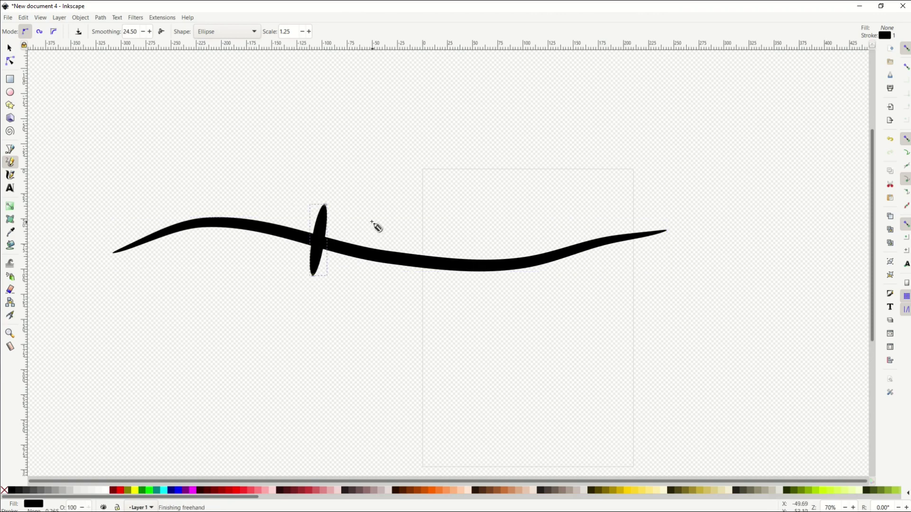
left_click_drag(373, 221, 363, 313)
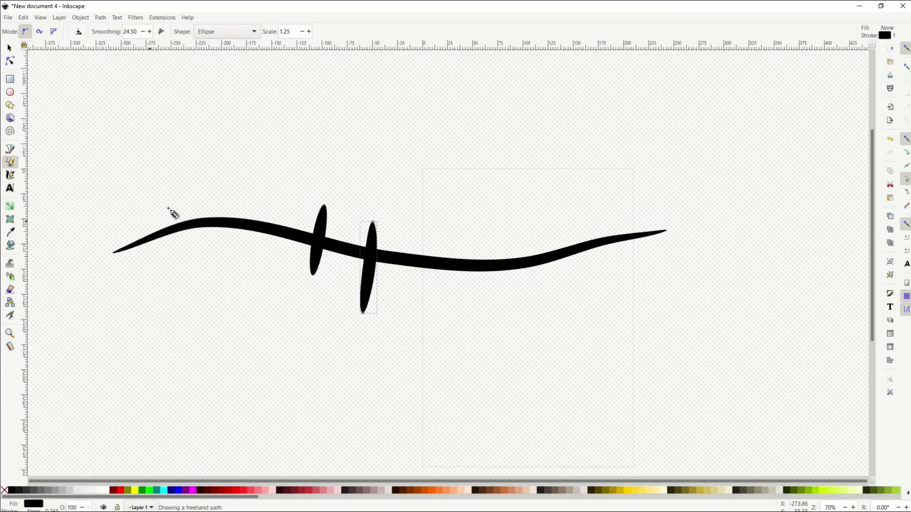
scroll(254, 218, "down", 4)
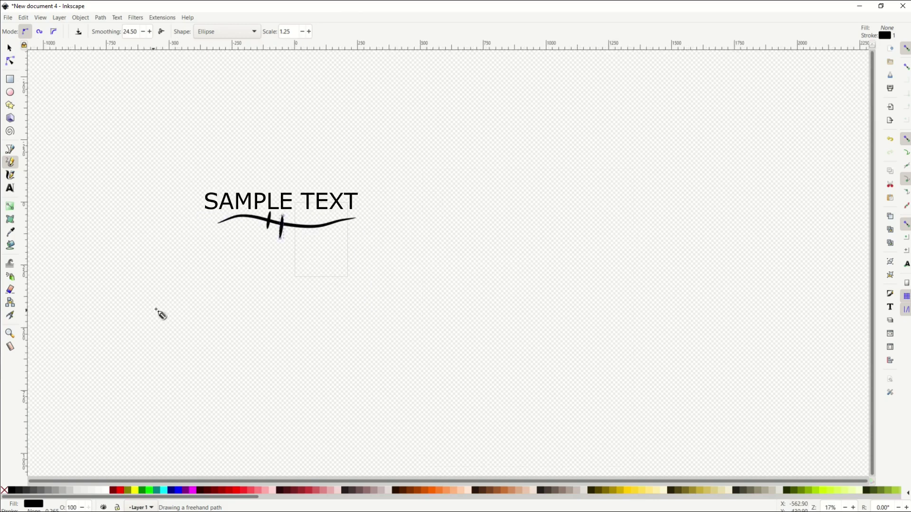
scroll(161, 313, "up", 4)
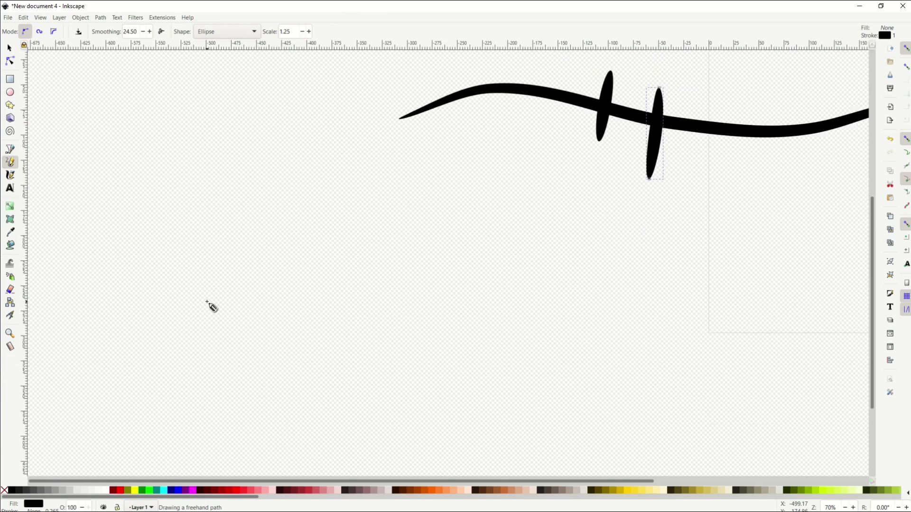
Step: Draw the arrow shaft with upper and lower arrowhead strokes from the tip
scroll(208, 305, "down", 5)
mouse_move(122, 292)
left_mouse_down()
mouse_move(213, 271)
mouse_move(353, 261)
mouse_move(565, 264)
left_mouse_up()
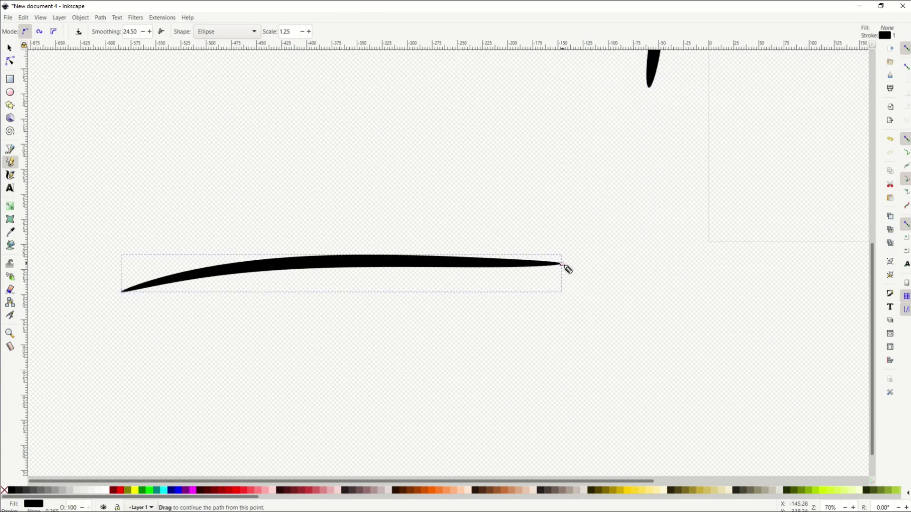
left_click_drag(562, 264, 449, 174)
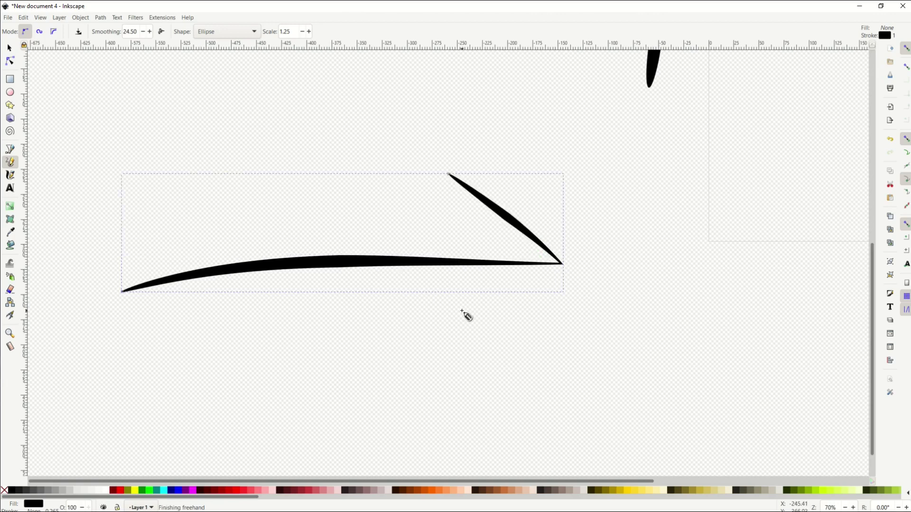
left_click(562, 264)
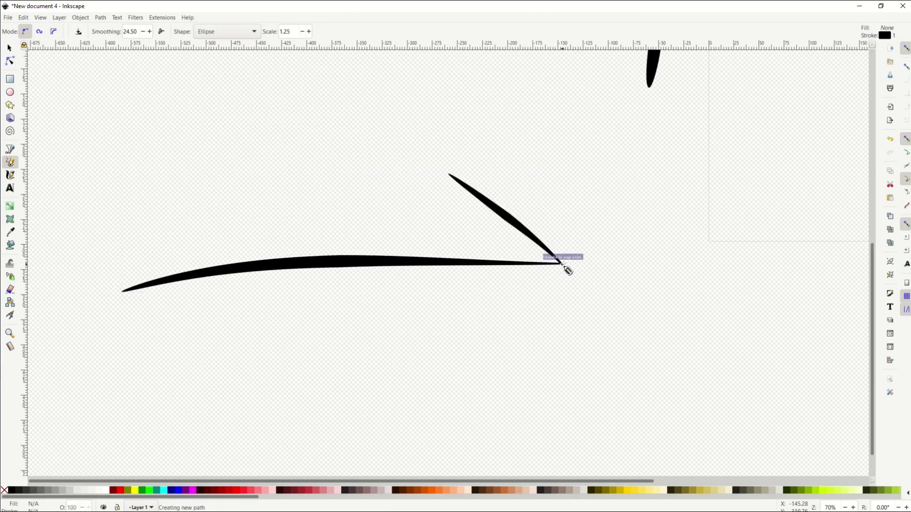
mouse_move(562, 265)
left_mouse_down()
mouse_move(539, 289)
mouse_move(424, 337)
left_mouse_up()
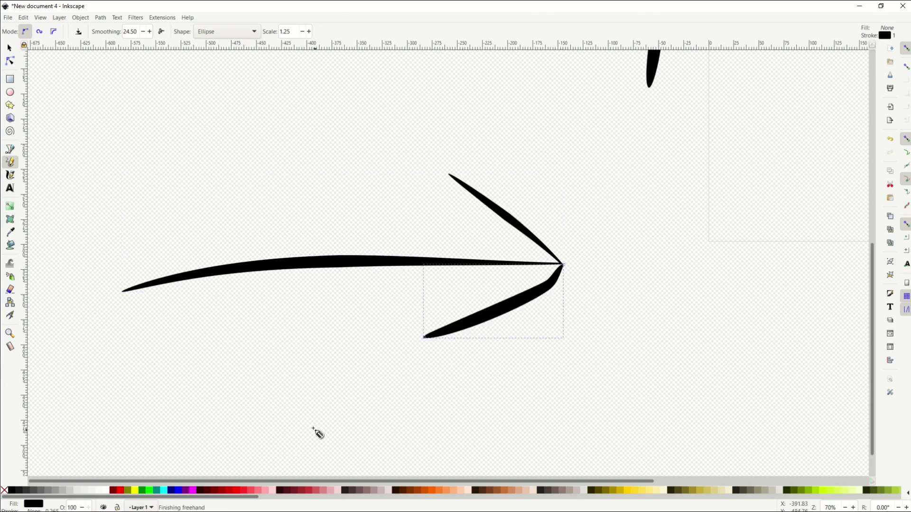
left_click_drag(208, 308, 207, 307)
Step: Edit nodes to move the upper arrowhead tip left and down and curve it
left_click(9, 62)
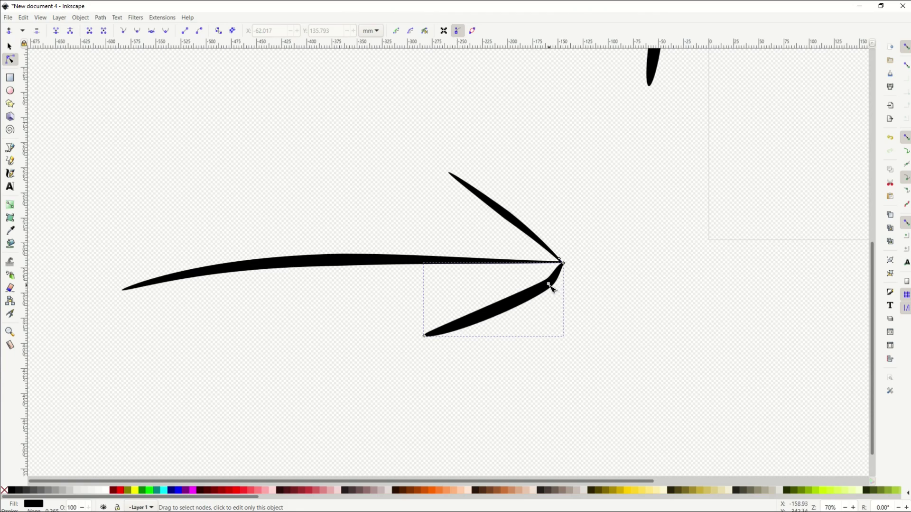
mouse_move(553, 291)
left_mouse_down()
mouse_move(558, 297)
mouse_move(556, 286)
left_mouse_up()
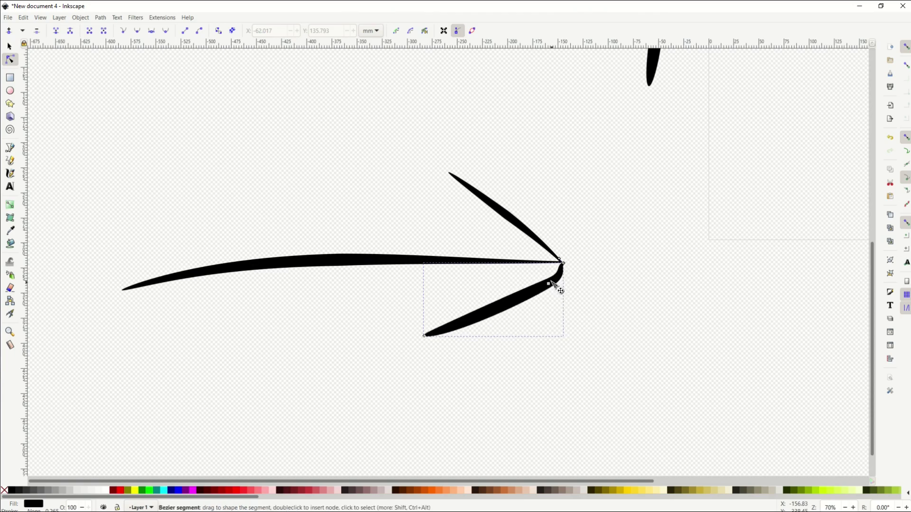
left_click(489, 203)
mouse_move(448, 173)
left_mouse_down()
mouse_move(433, 202)
mouse_move(437, 189)
left_mouse_up()
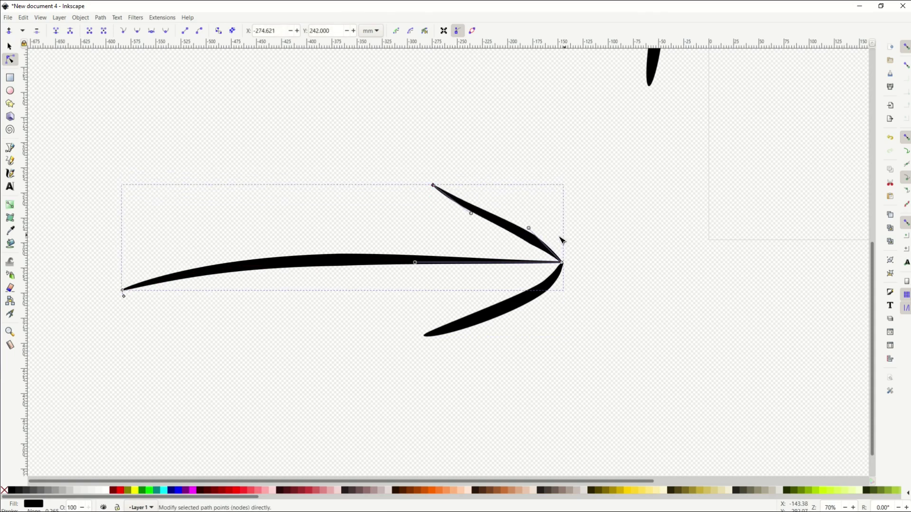
mouse_move(535, 232)
left_mouse_down()
mouse_move(548, 229)
mouse_move(526, 226)
mouse_move(547, 220)
mouse_move(517, 237)
mouse_move(533, 209)
mouse_move(498, 242)
mouse_move(518, 221)
left_mouse_up()
scroll(137, 256, "down", 4)
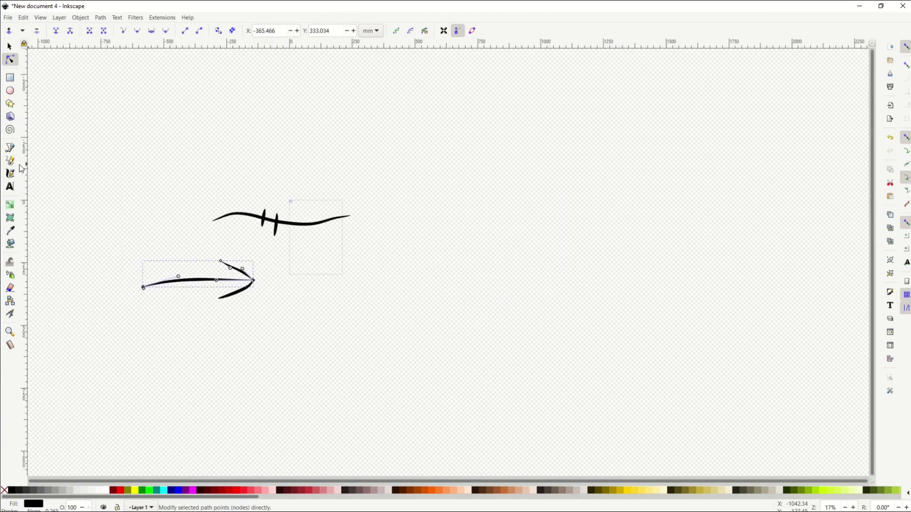
Step: Raise pencil Scale to 3.25, then draw a large oval and a wavy line above it
left_click(10, 161)
left_click(309, 32)
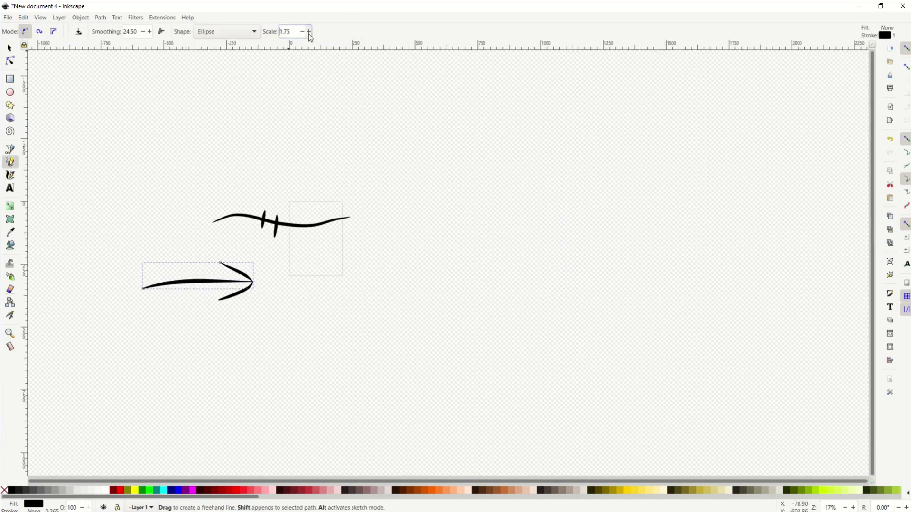
left_click(309, 31)
mouse_move(148, 204)
left_mouse_down()
mouse_move(256, 375)
mouse_move(70, 232)
mouse_move(200, 154)
left_mouse_up()
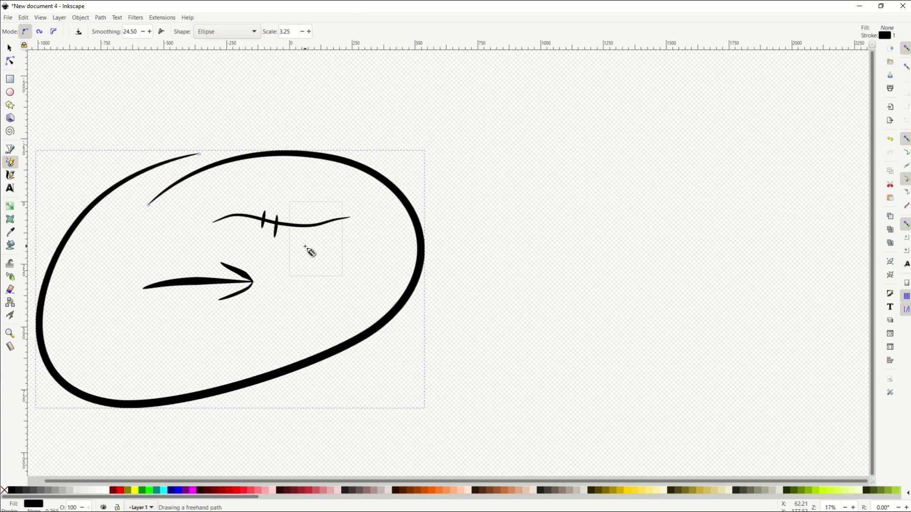
mouse_move(133, 129)
left_mouse_down()
mouse_move(238, 95)
mouse_move(325, 138)
mouse_move(469, 119)
mouse_move(576, 144)
mouse_move(669, 124)
left_mouse_up()
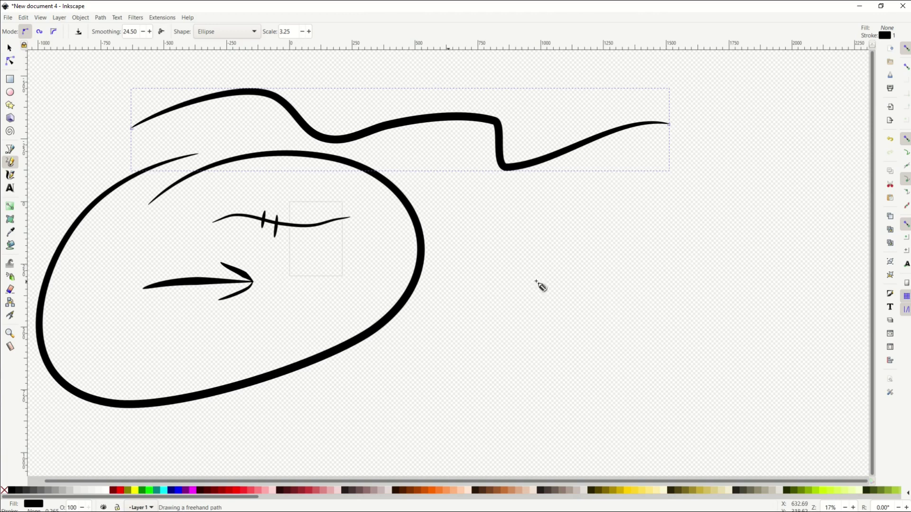
Step: Draw a heart pierced by an arrow with feathers at its tail
mouse_move(577, 260)
left_mouse_down()
mouse_move(613, 227)
mouse_move(663, 277)
mouse_move(605, 422)
left_mouse_up()
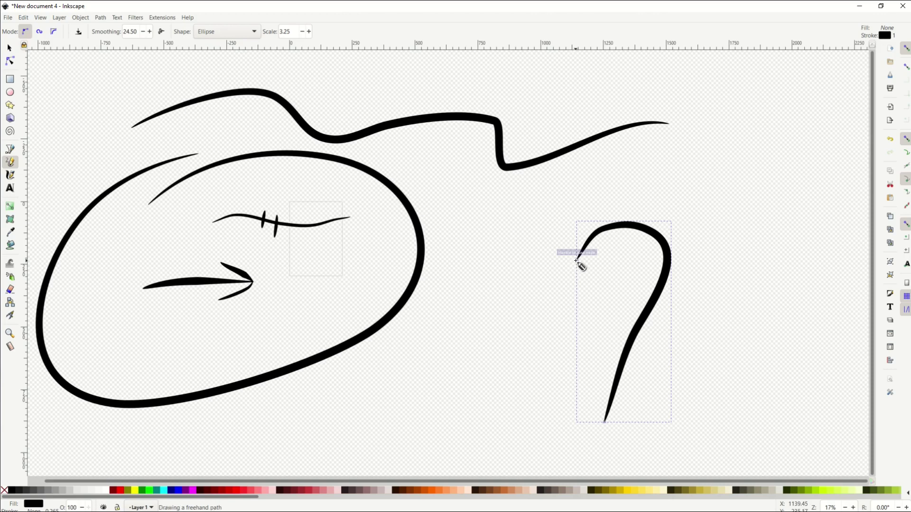
mouse_move(577, 260)
left_mouse_down()
mouse_move(524, 234)
mouse_move(473, 242)
mouse_move(491, 332)
mouse_move(629, 446)
left_mouse_up()
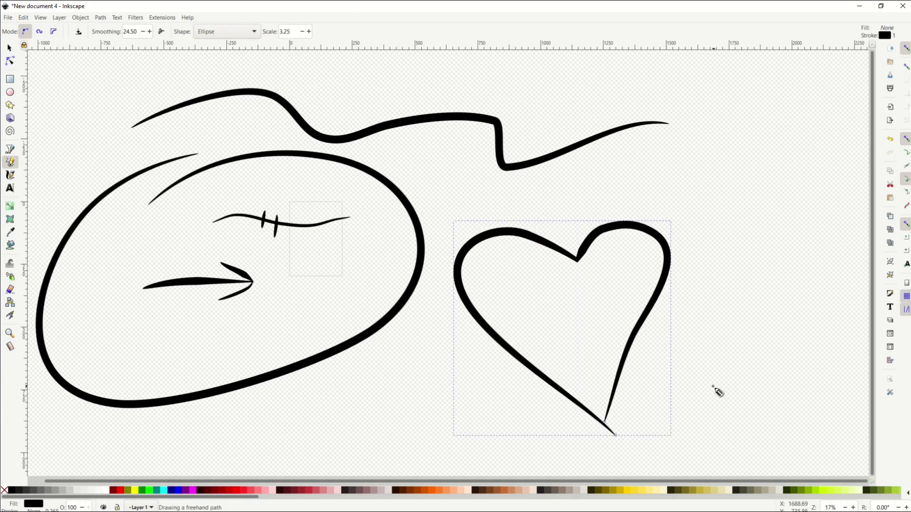
mouse_move(532, 334)
left_mouse_down()
mouse_move(399, 400)
mouse_move(318, 386)
left_mouse_up()
left_click_drag(400, 400, 319, 400)
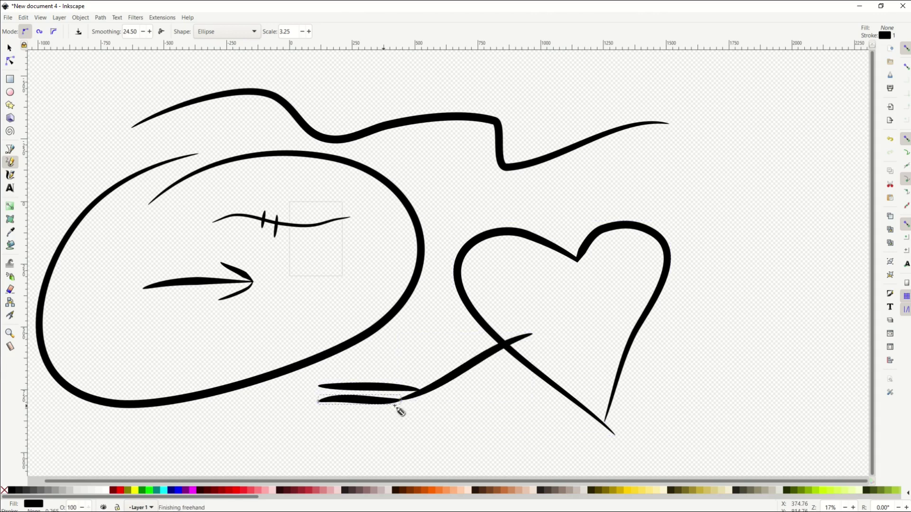
left_click_drag(402, 401, 396, 438)
left_click_drag(417, 397, 411, 440)
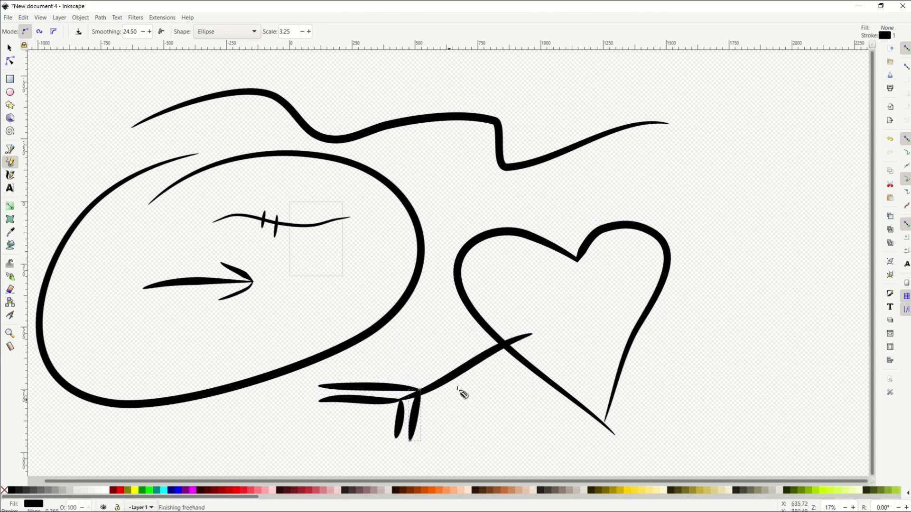
mouse_move(663, 288)
left_mouse_down()
mouse_move(759, 254)
mouse_move(713, 254)
mouse_move(737, 258)
mouse_move(731, 297)
mouse_move(707, 253)
left_mouse_up()
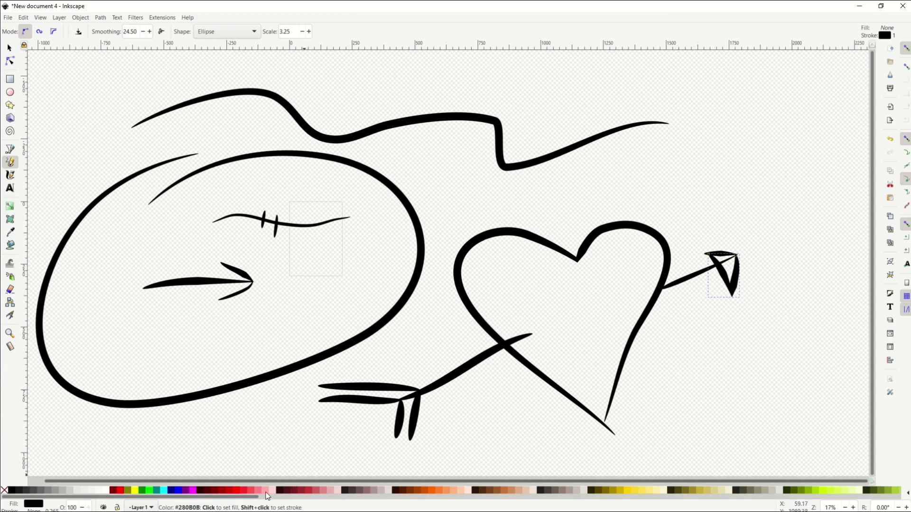
Step: Try red, then cyan on the arrow tip before settling back on black
left_click(229, 492)
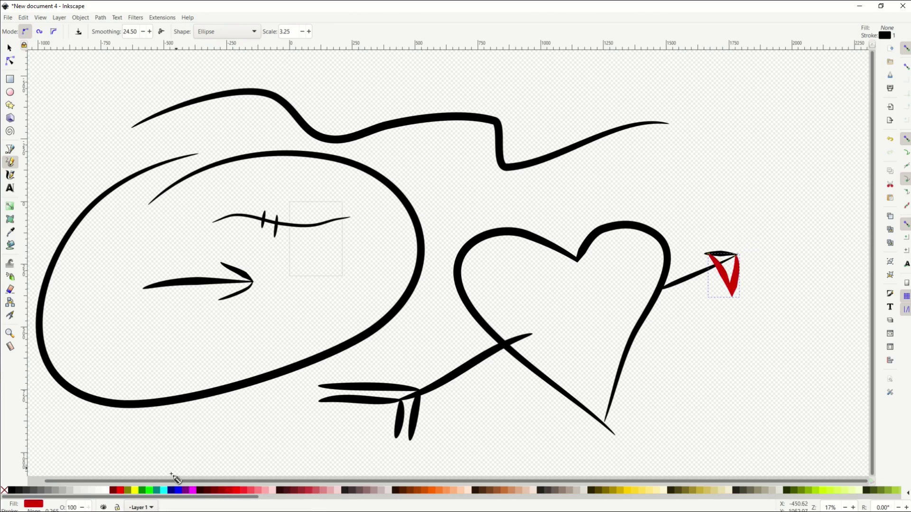
left_click(166, 490)
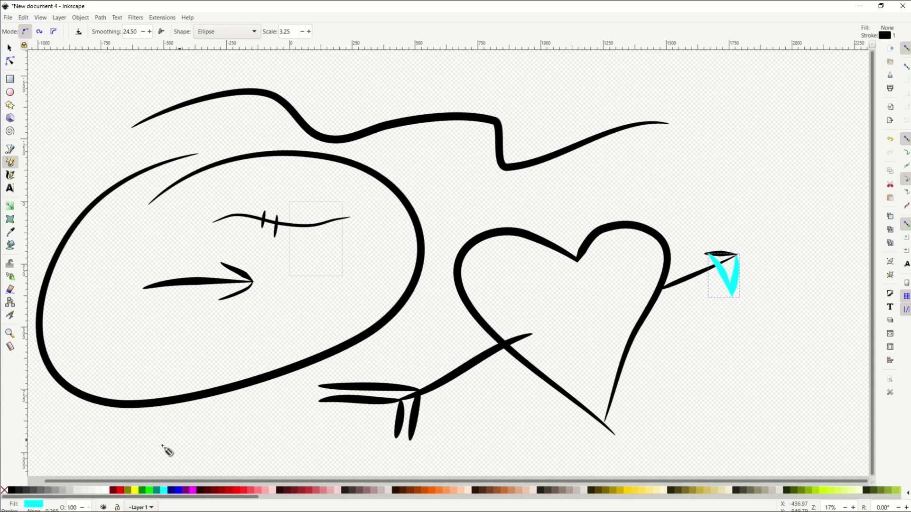
left_click(13, 491)
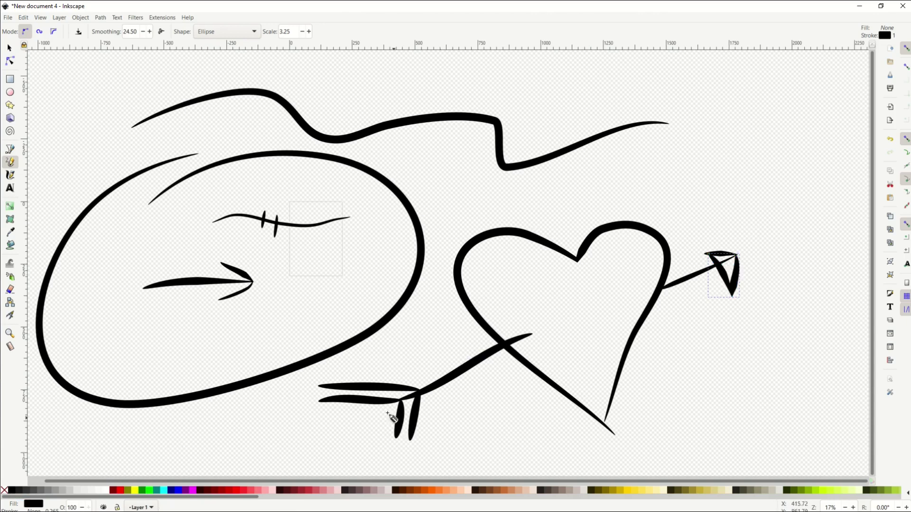
Step: Union the three tail feathers, arrow shaft, heart and arrow tip into one path
left_click(9, 48)
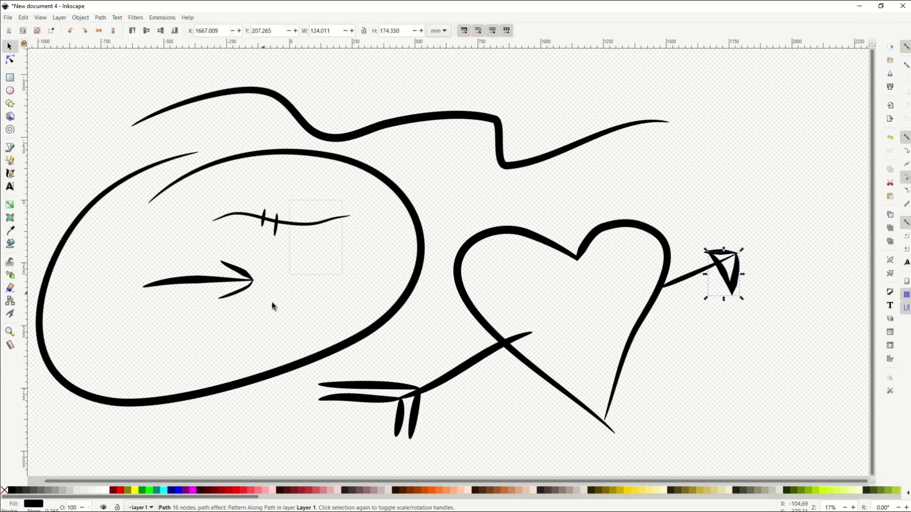
left_click(359, 398)
left_click(370, 386, "shift")
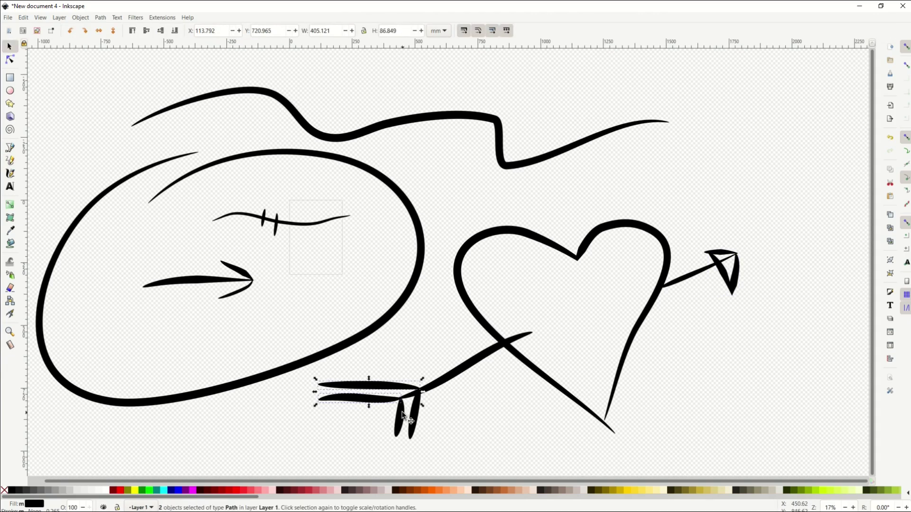
left_click(411, 417, "shift")
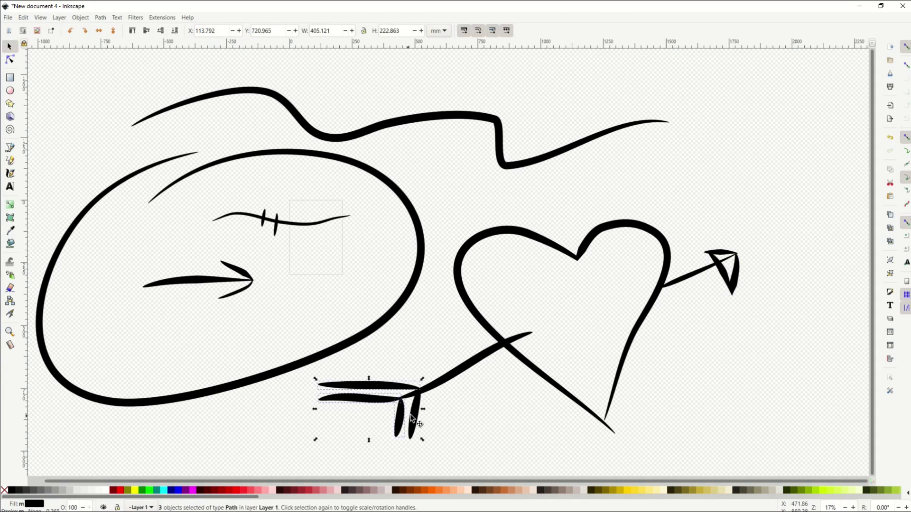
left_click(437, 384, "shift")
left_click(552, 382, "shift")
left_click(688, 277, "shift")
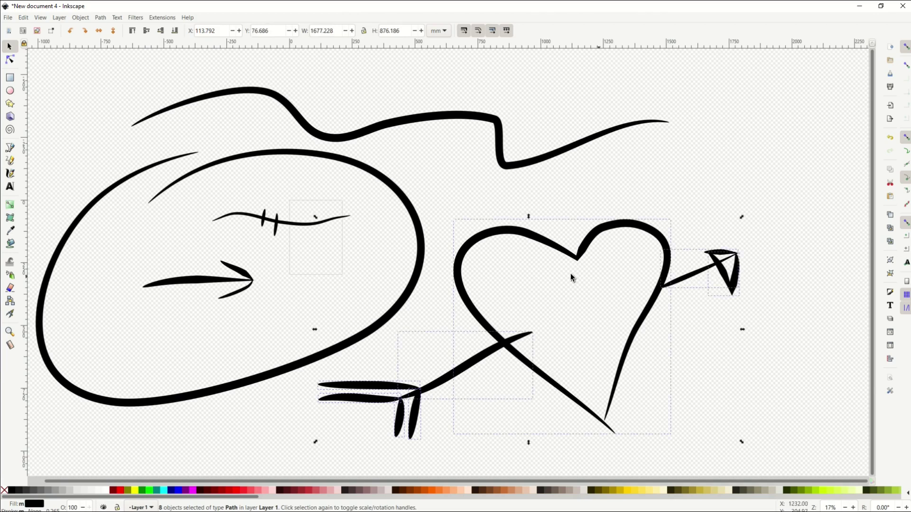
left_click(102, 19)
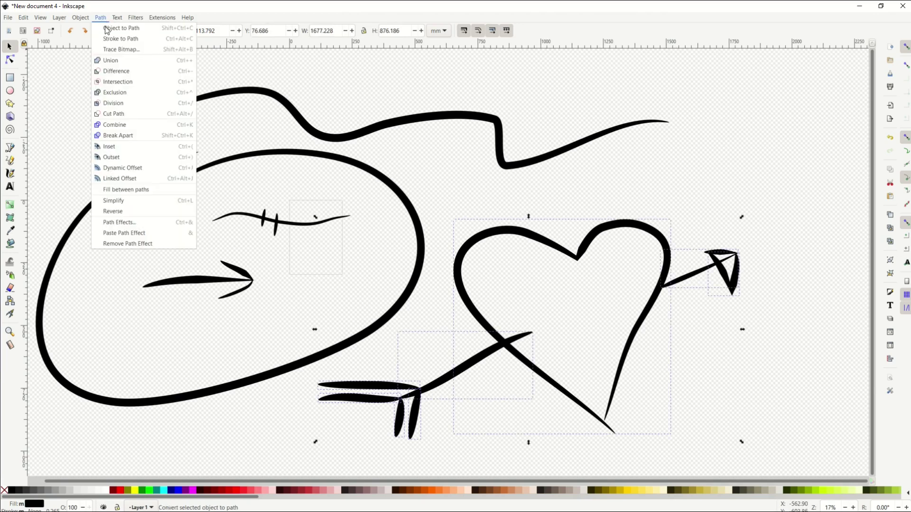
left_click(110, 61)
Step: Check the merged path's 171 nodes and move it down and right, clear of the oval
left_click_drag(480, 319, 620, 348)
key("n")
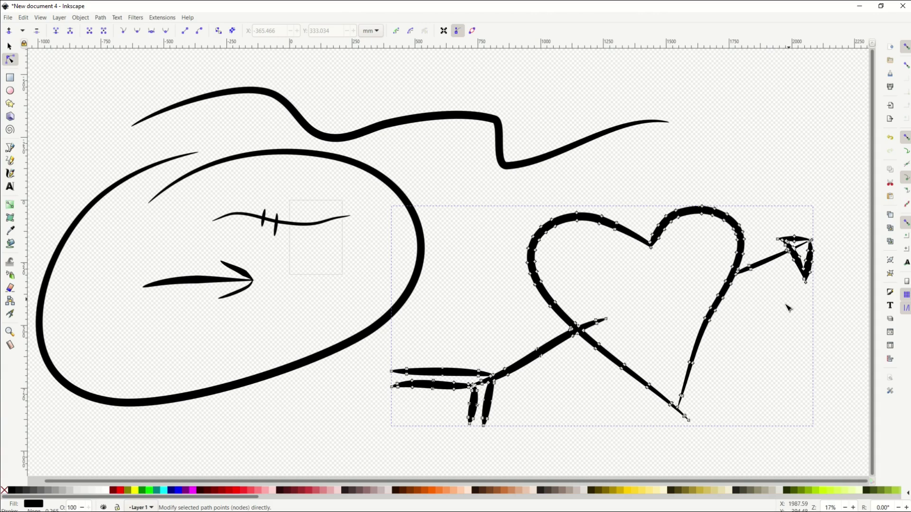
scroll(791, 313, "up", 2)
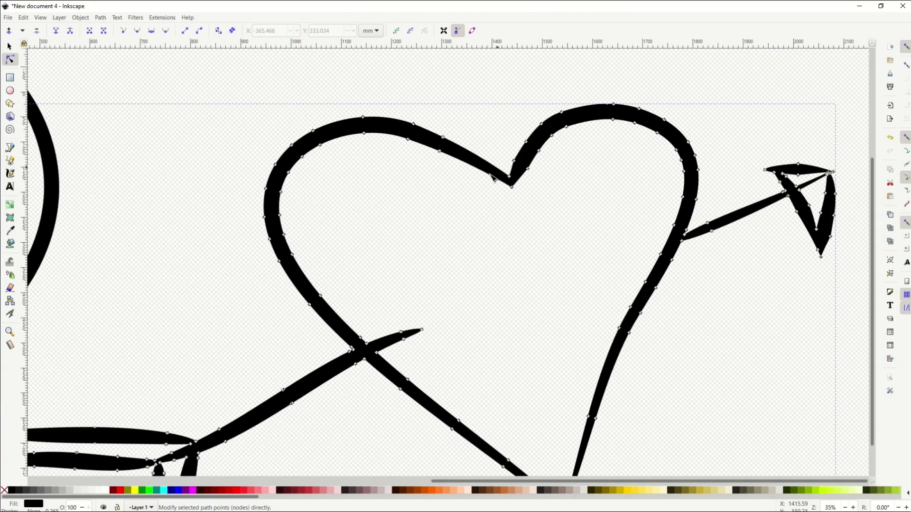
scroll(497, 230, "down", 2)
key("s")
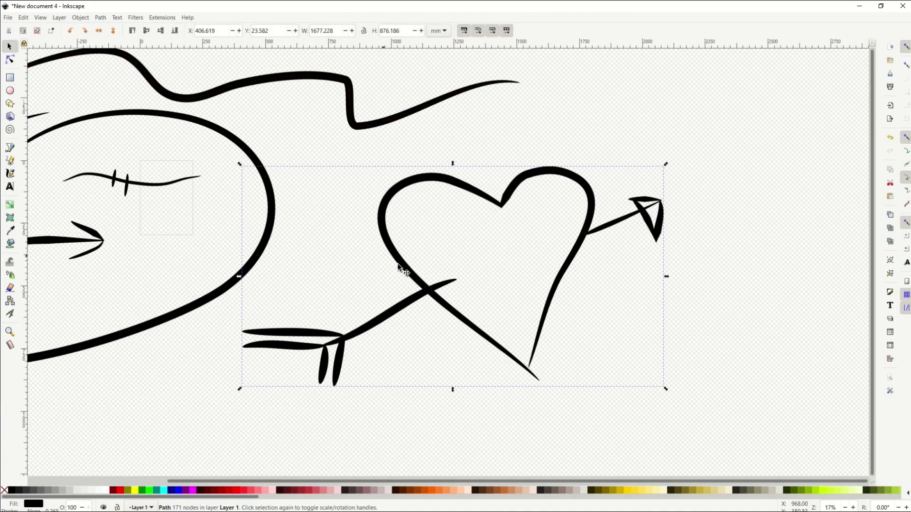
left_click_drag(404, 270, 430, 290)
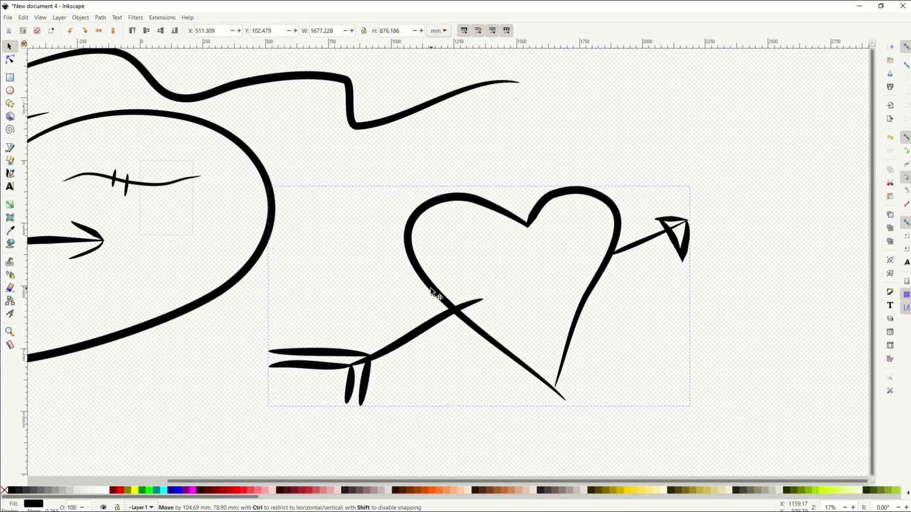